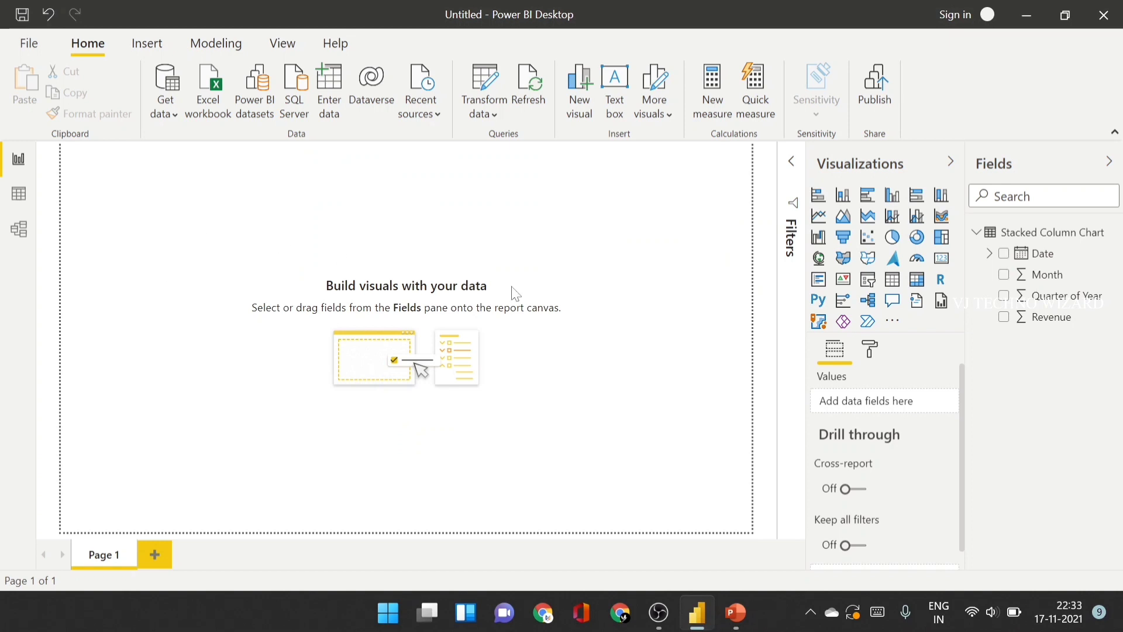
# Step: Review the table rows in Data view, then add a stacked column chart enlarged across the report page
pyautogui.click(19, 199)
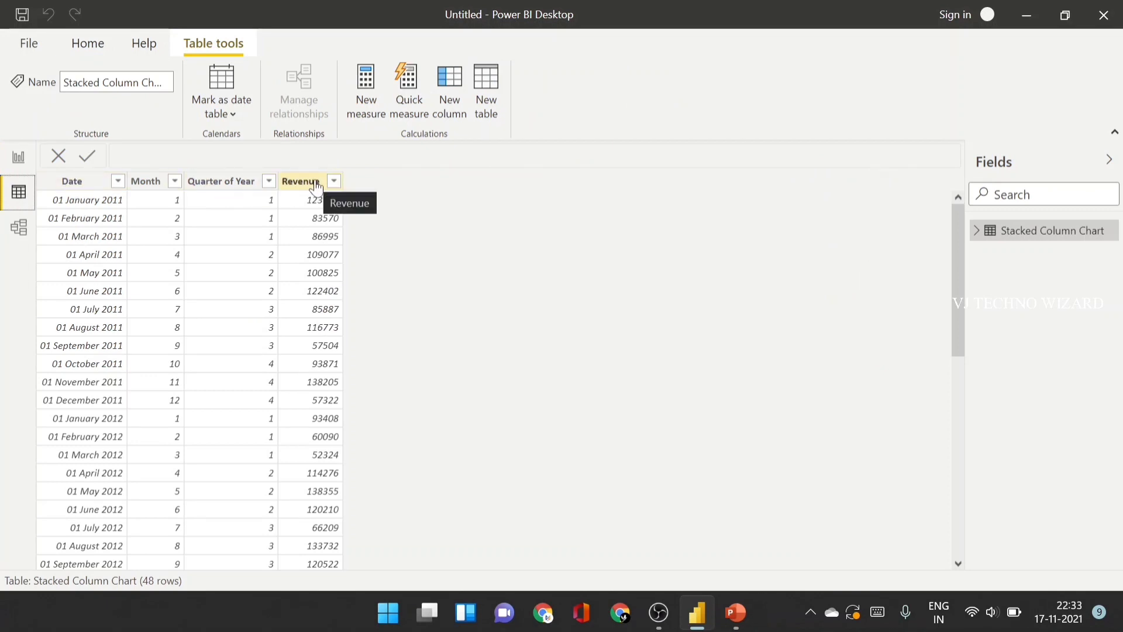
pyautogui.click(20, 160)
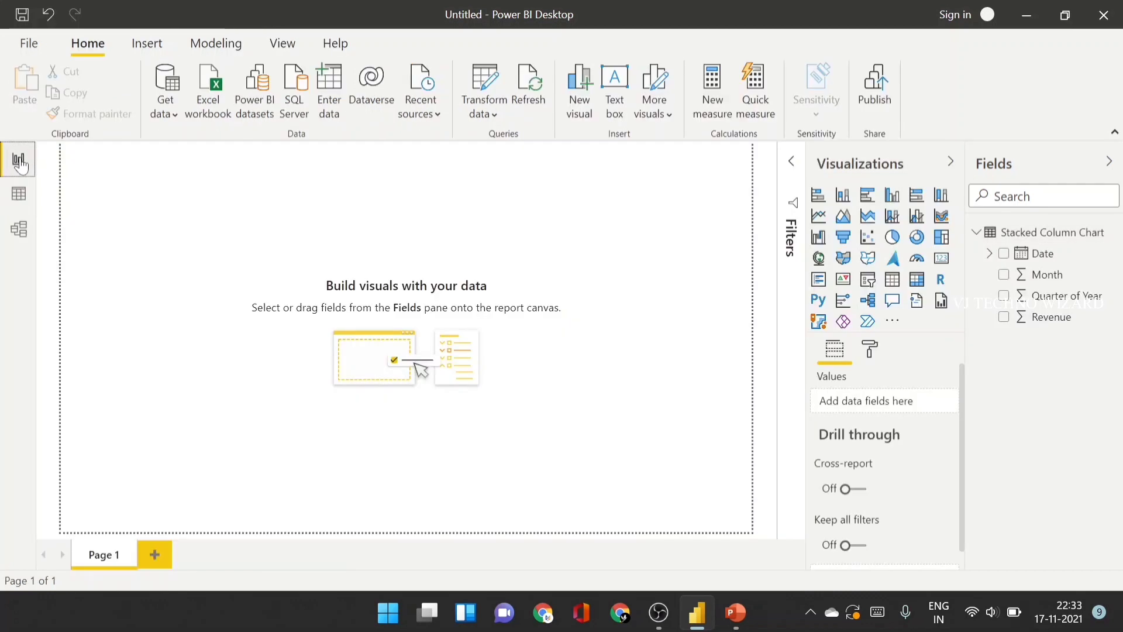
pyautogui.click(844, 198)
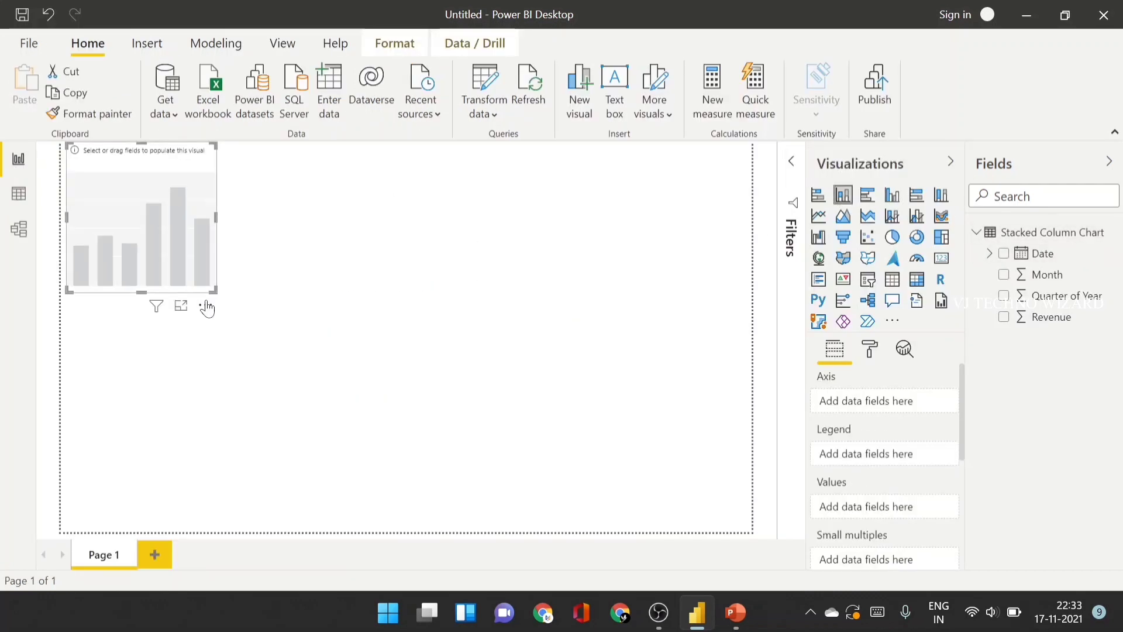
pyautogui.moveTo(215, 291); pyautogui.dragTo(690, 463)
pyautogui.moveTo(498, 310); pyautogui.dragTo(511, 334)
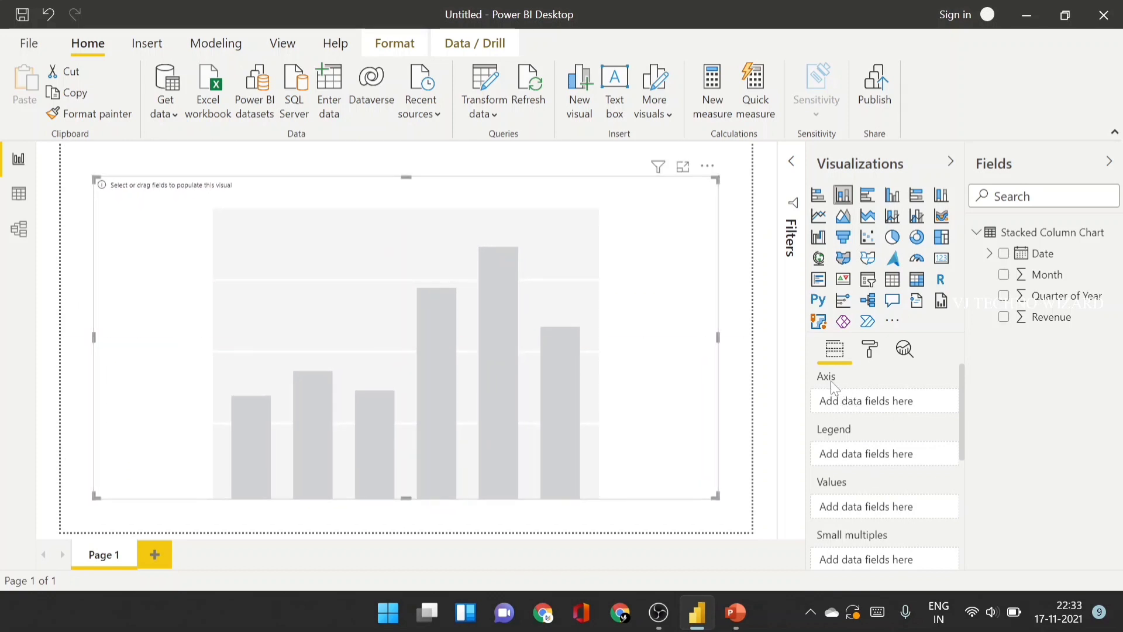
# Step: Put Date on the axis and Revenue in Values, giving yearly columns 2011–2014
pyautogui.click(1012, 256)
pyautogui.moveTo(1050, 263); pyautogui.dragTo(842, 409)
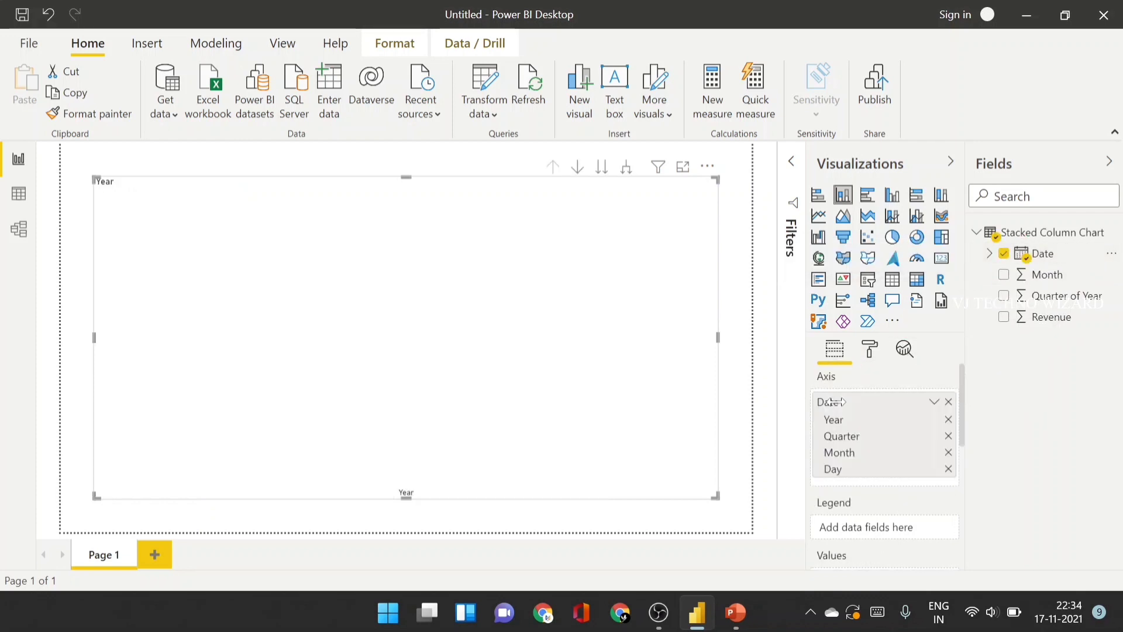
pyautogui.scroll(-3, 894, 457)
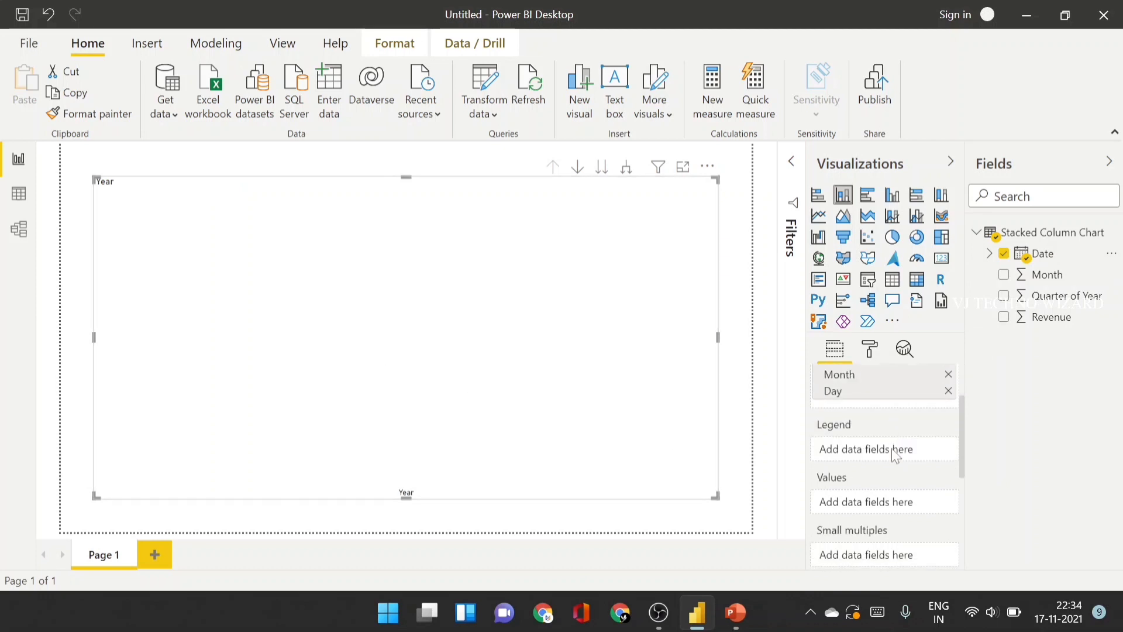
pyautogui.moveTo(1066, 323); pyautogui.dragTo(873, 455)
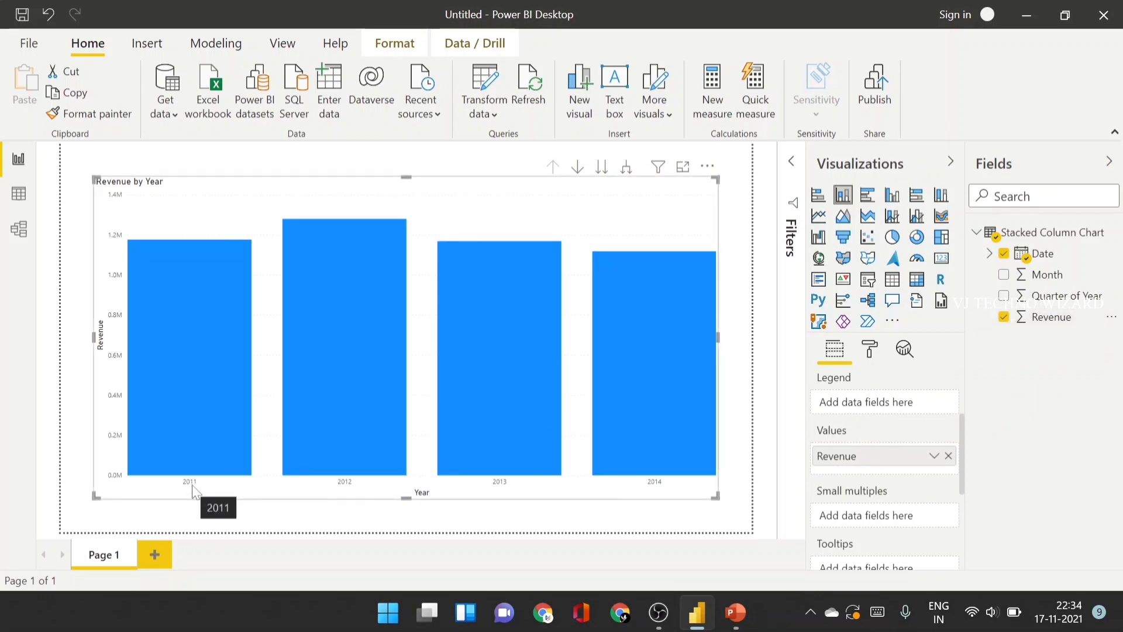
# Step: Turn on data labels so the columns read 1.18M, 1.28M, 1.17M and 1.12M
pyautogui.moveTo(199, 324)
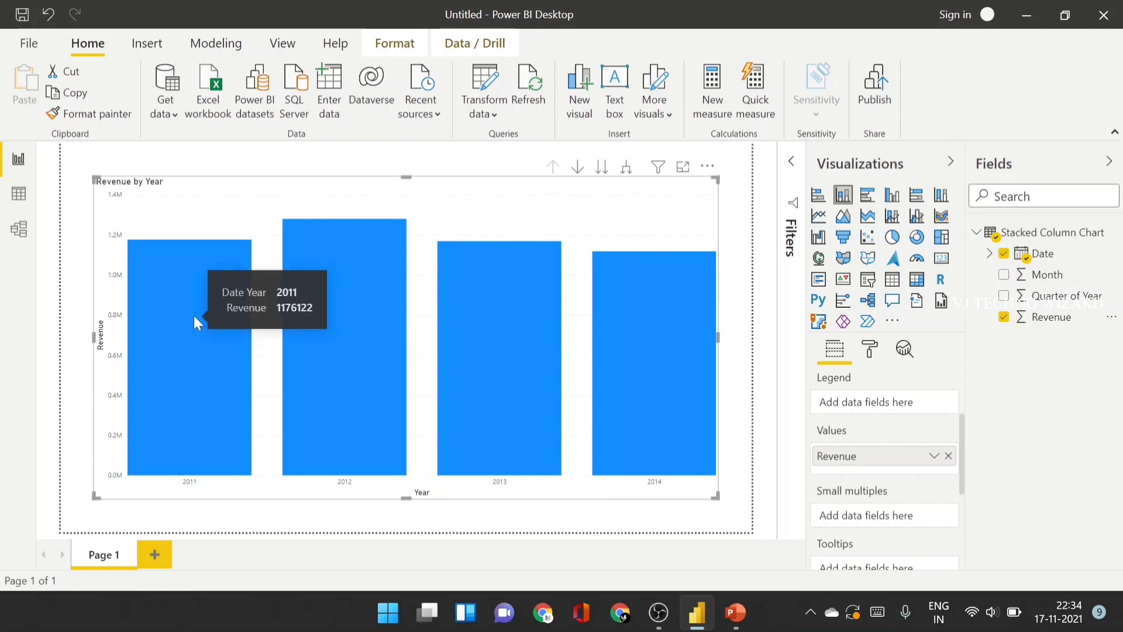
pyautogui.moveTo(609, 323)
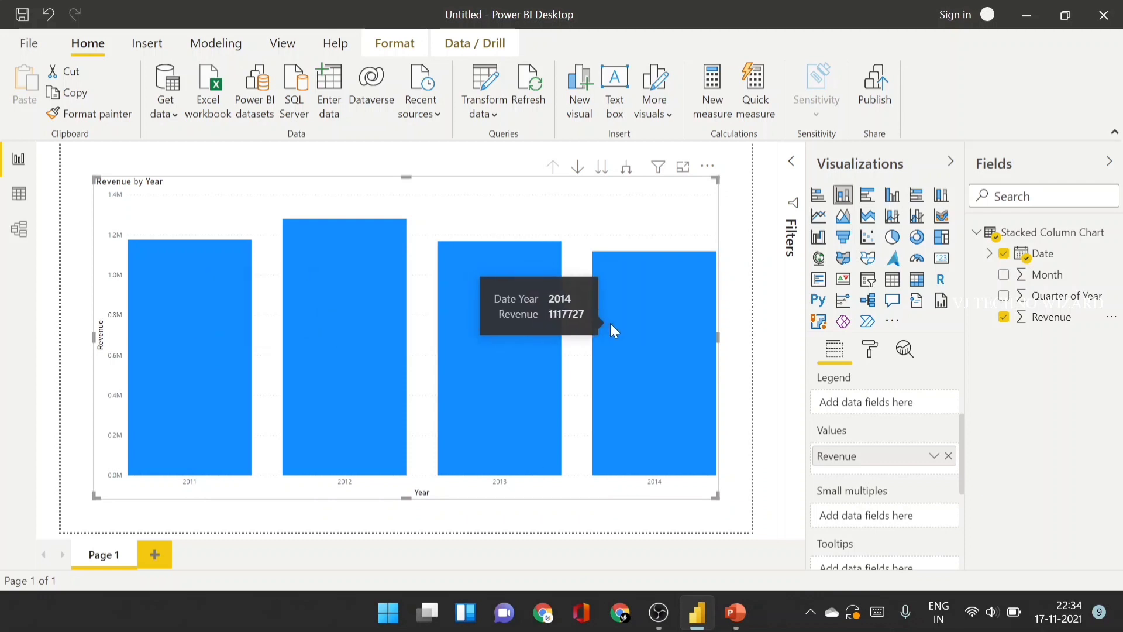
pyautogui.moveTo(286, 324)
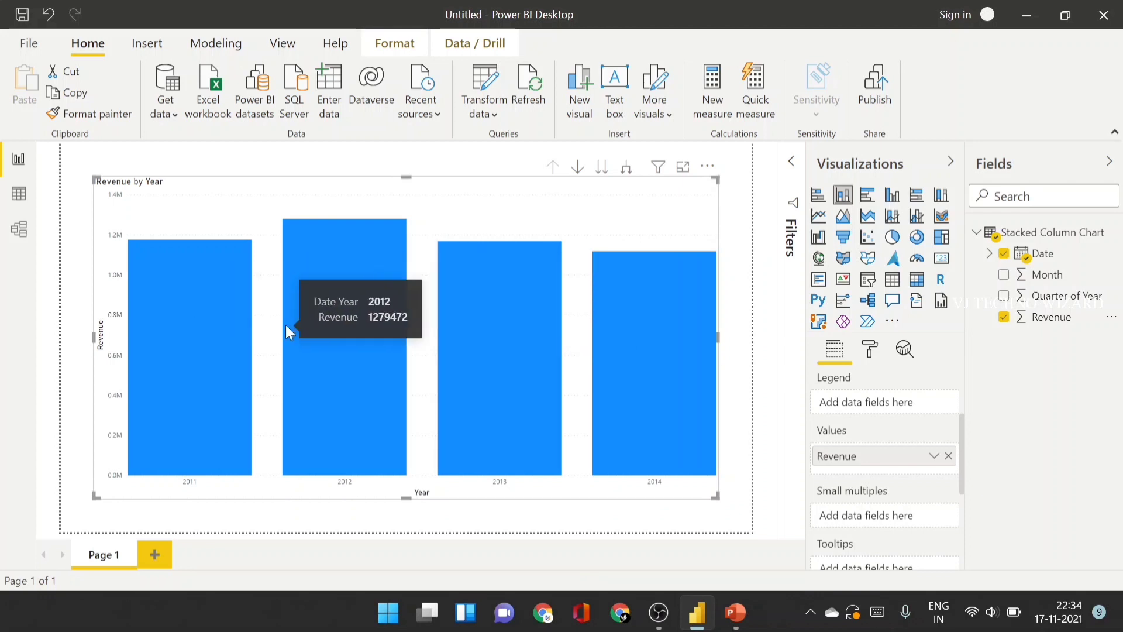
pyautogui.click(870, 349)
pyautogui.scroll(-5, 863, 498)
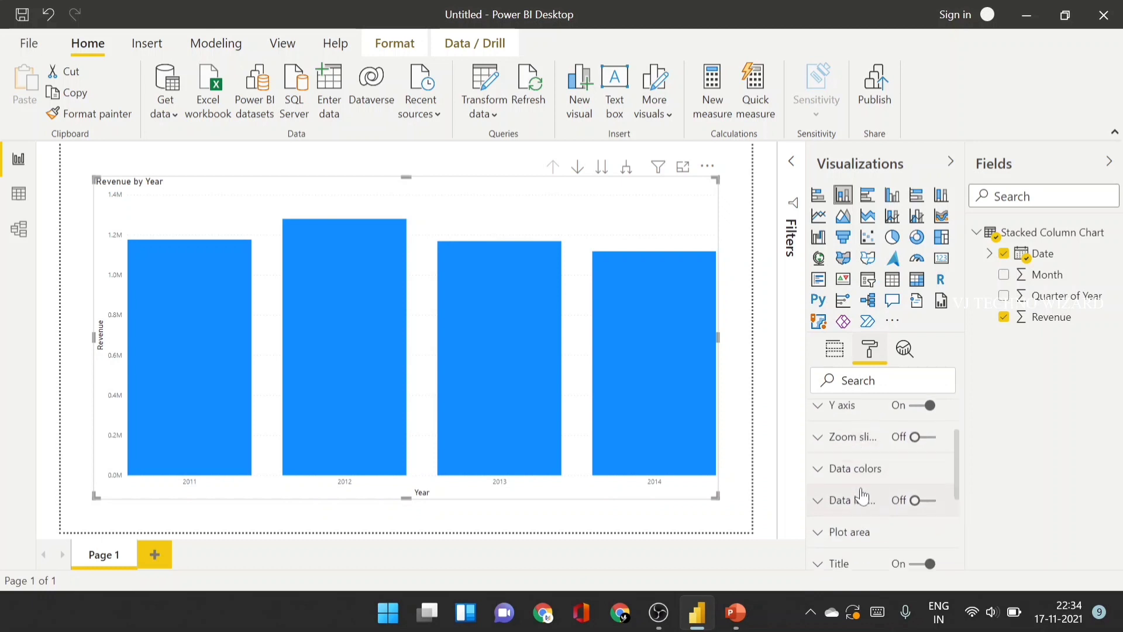
pyautogui.scroll(-3, 862, 496)
pyautogui.scroll(5, 860, 492)
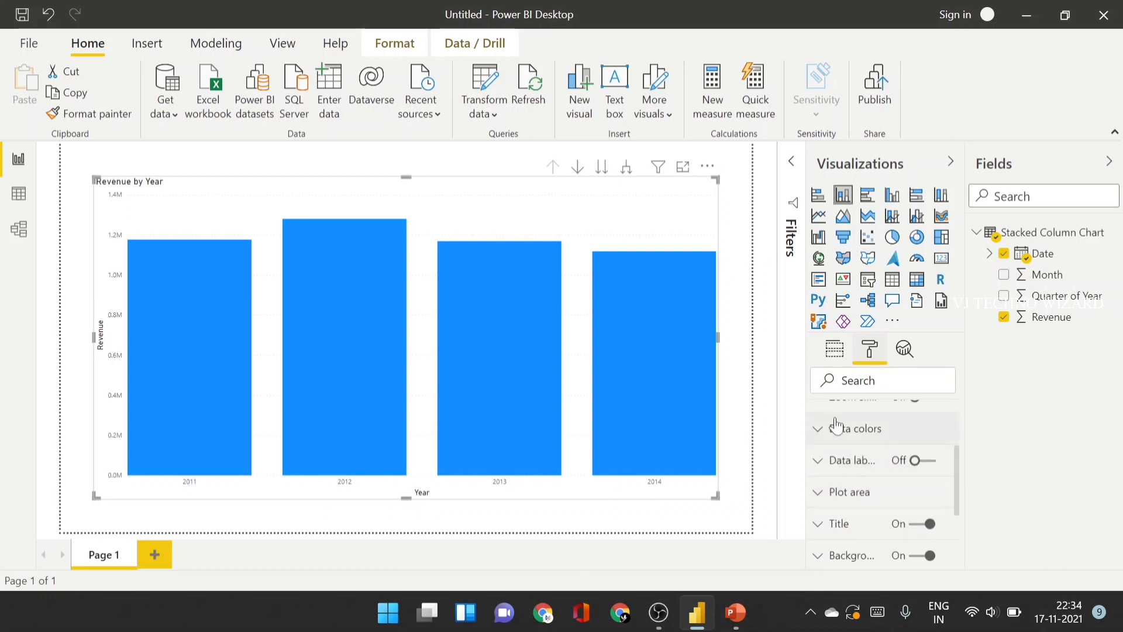
pyautogui.scroll(1, 835, 432)
pyautogui.scroll(2, 847, 431)
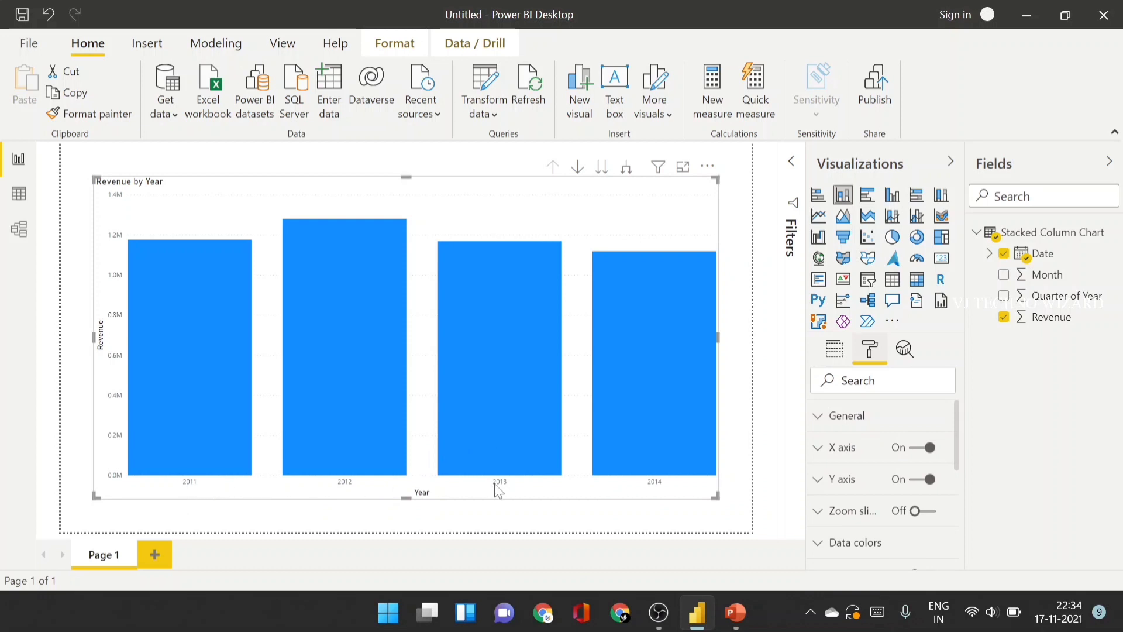
pyautogui.scroll(-2, 845, 514)
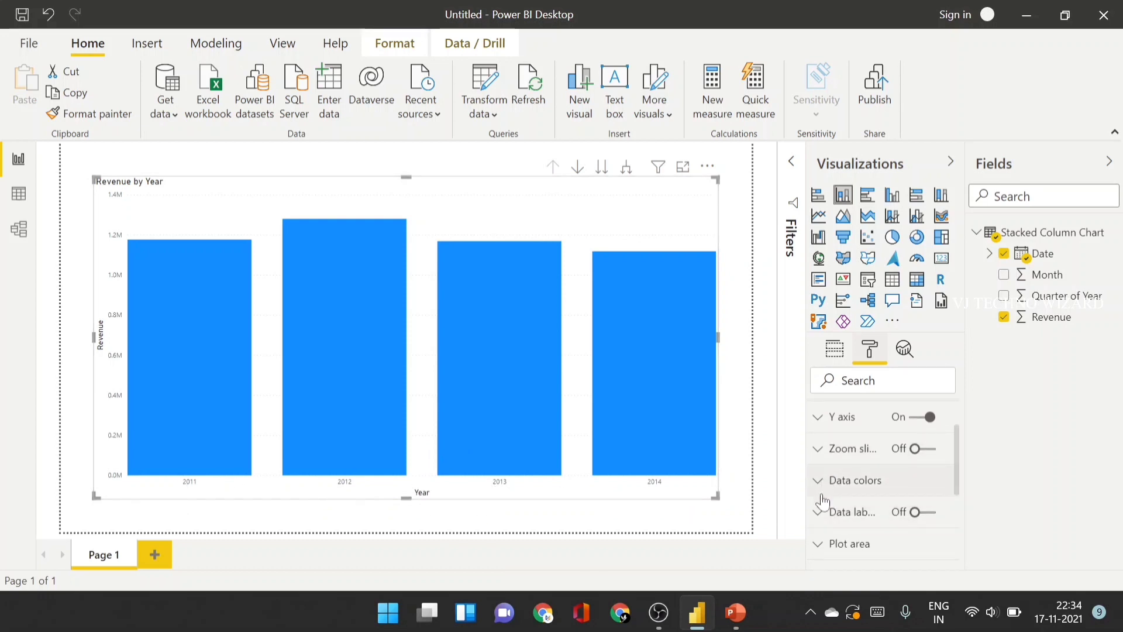
pyautogui.click(922, 513)
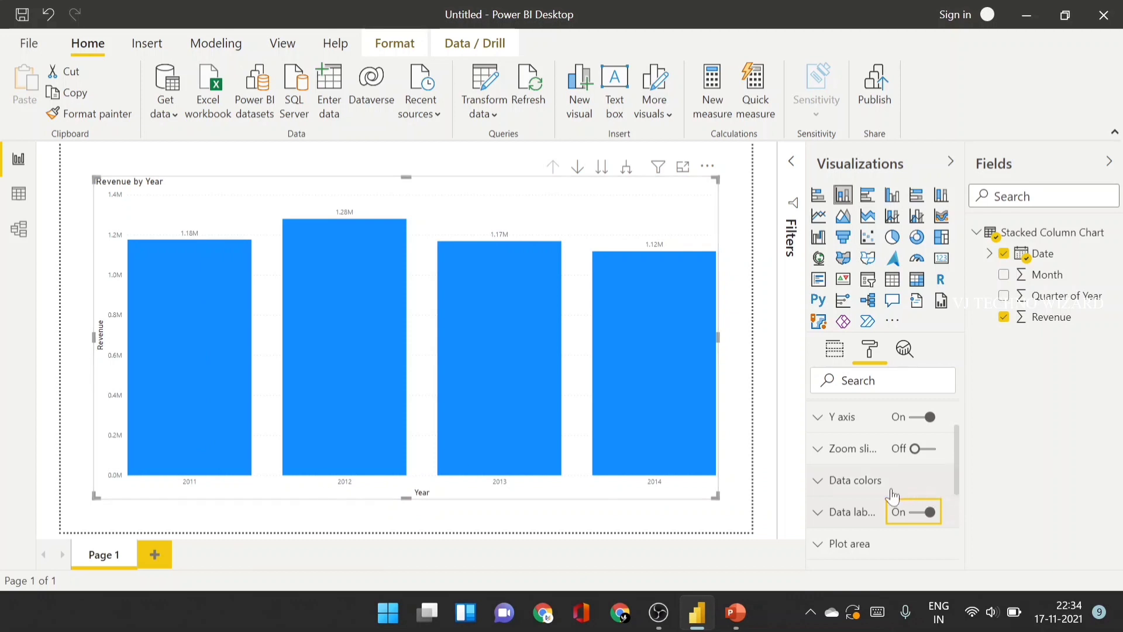
pyautogui.scroll(-2, 891, 498)
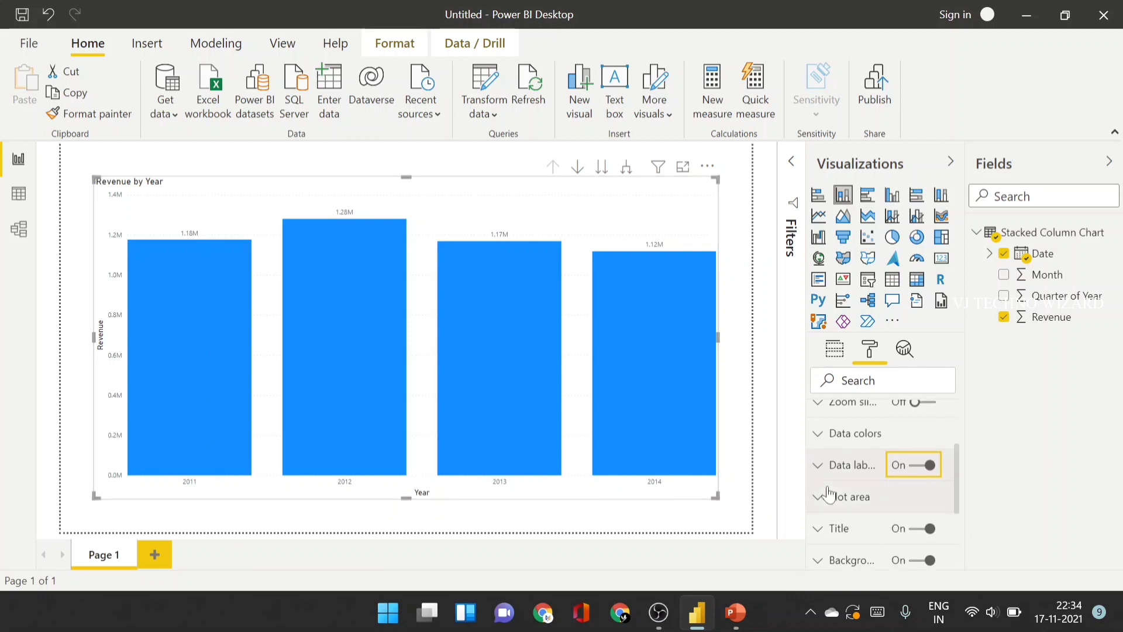
# Step: Expand Data labels, try Display units None, then return them to Auto
pyautogui.click(820, 473)
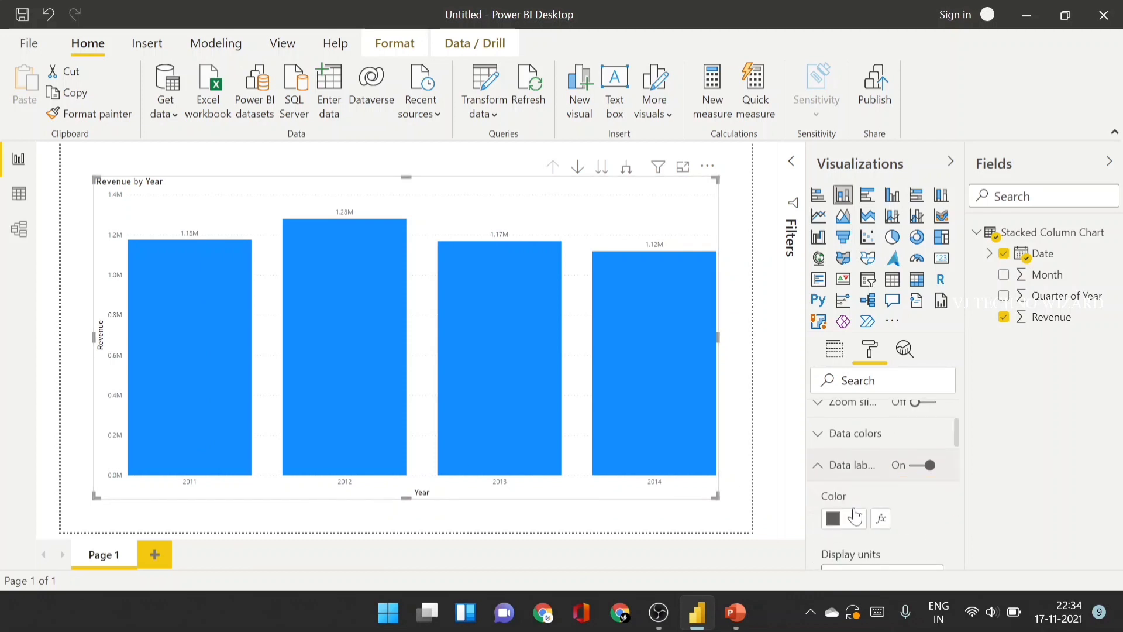
pyautogui.scroll(-3, 851, 504)
pyautogui.click(852, 506)
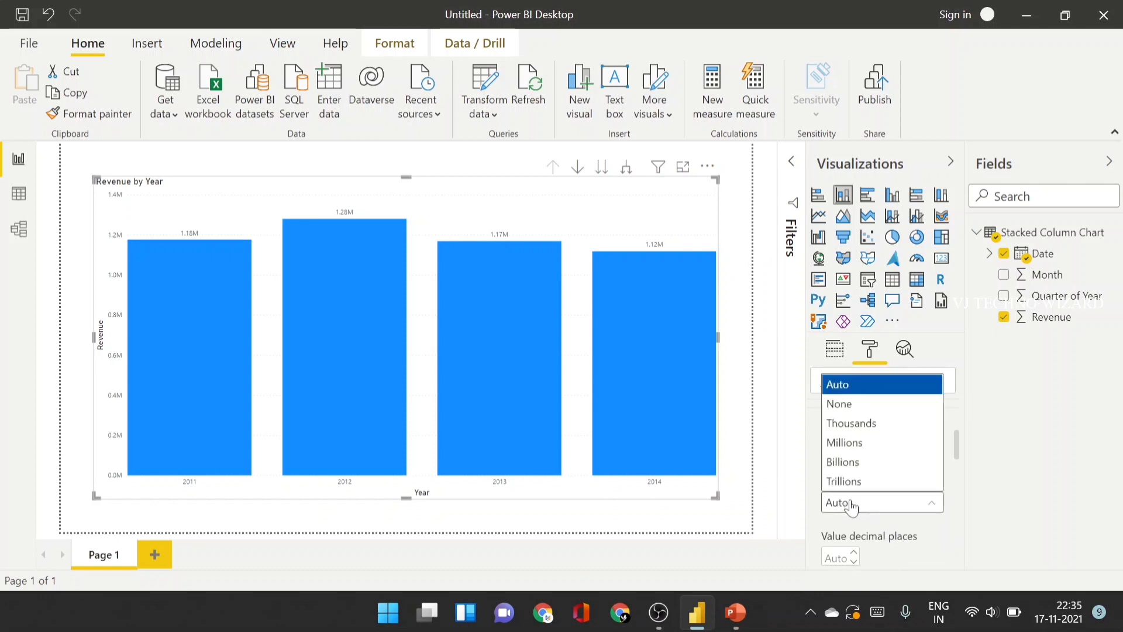
pyautogui.click(852, 506)
pyautogui.click(852, 506)
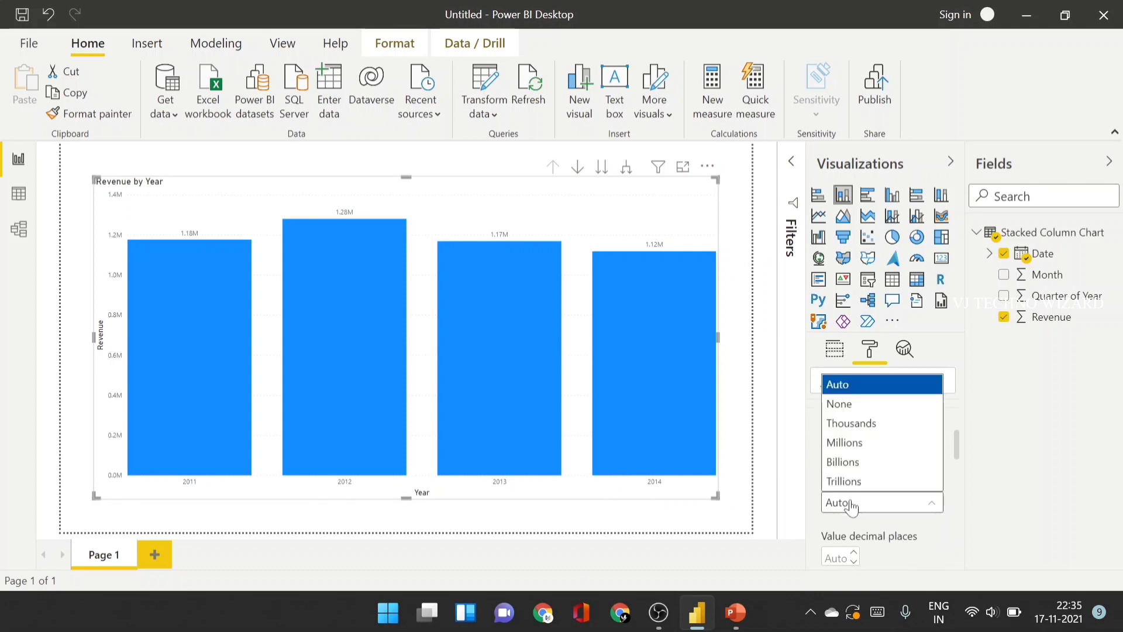
pyautogui.click(838, 405)
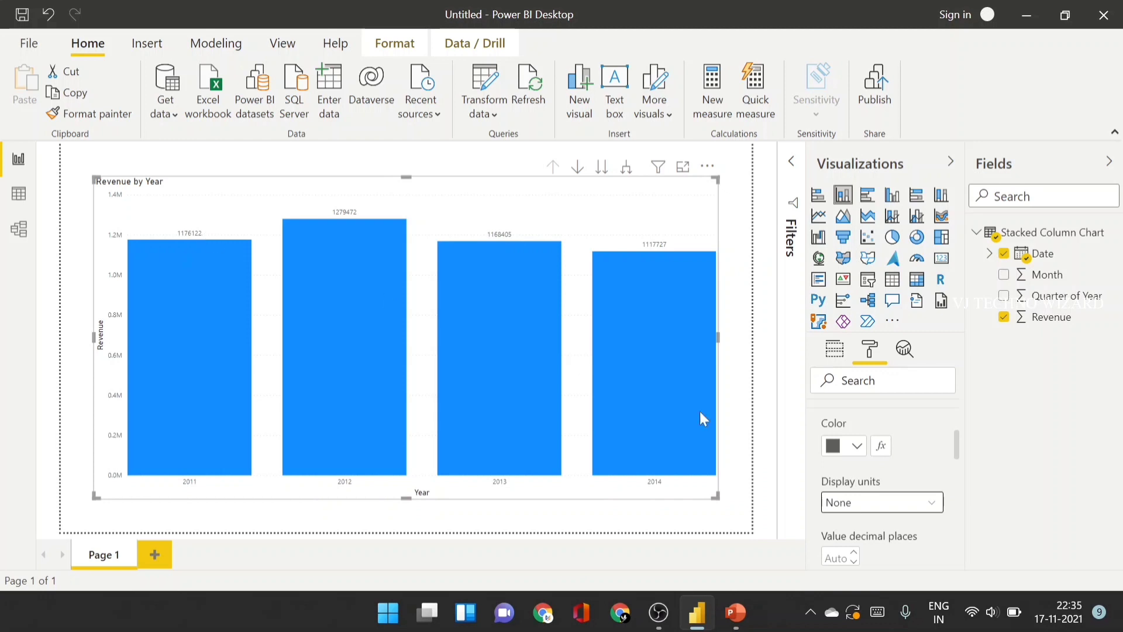
pyautogui.click(857, 508)
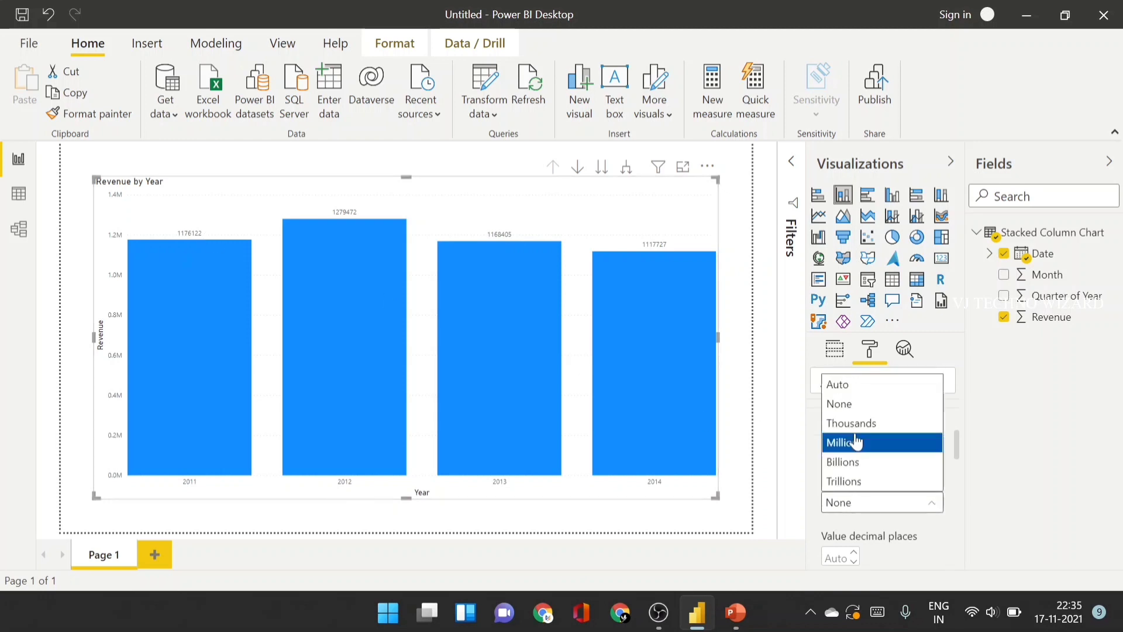
pyautogui.click(841, 385)
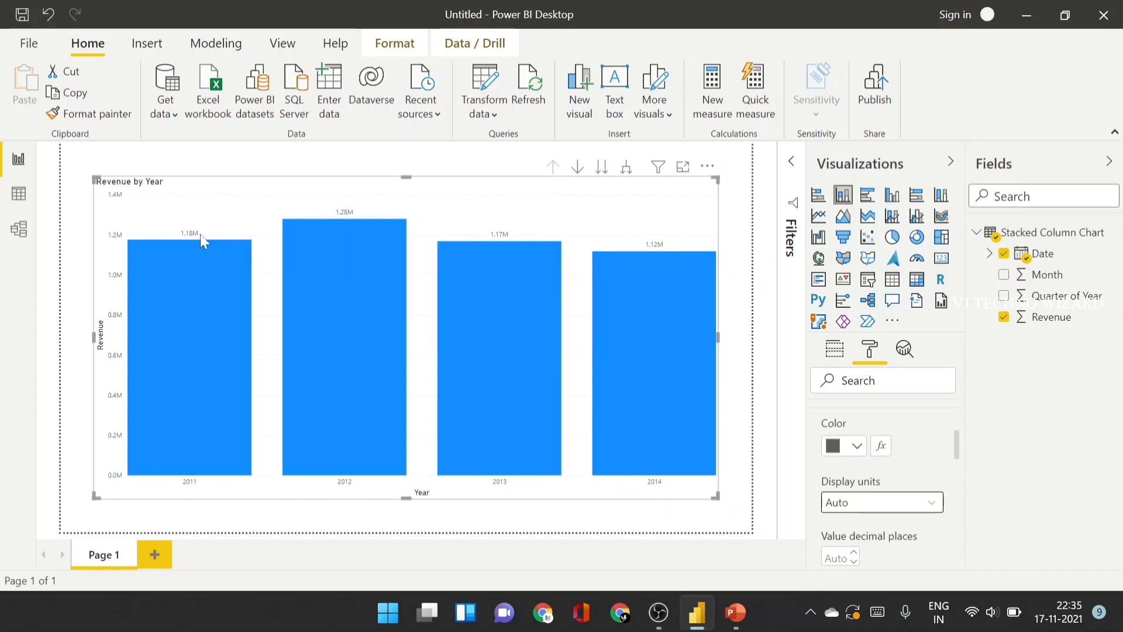
pyautogui.click(842, 503)
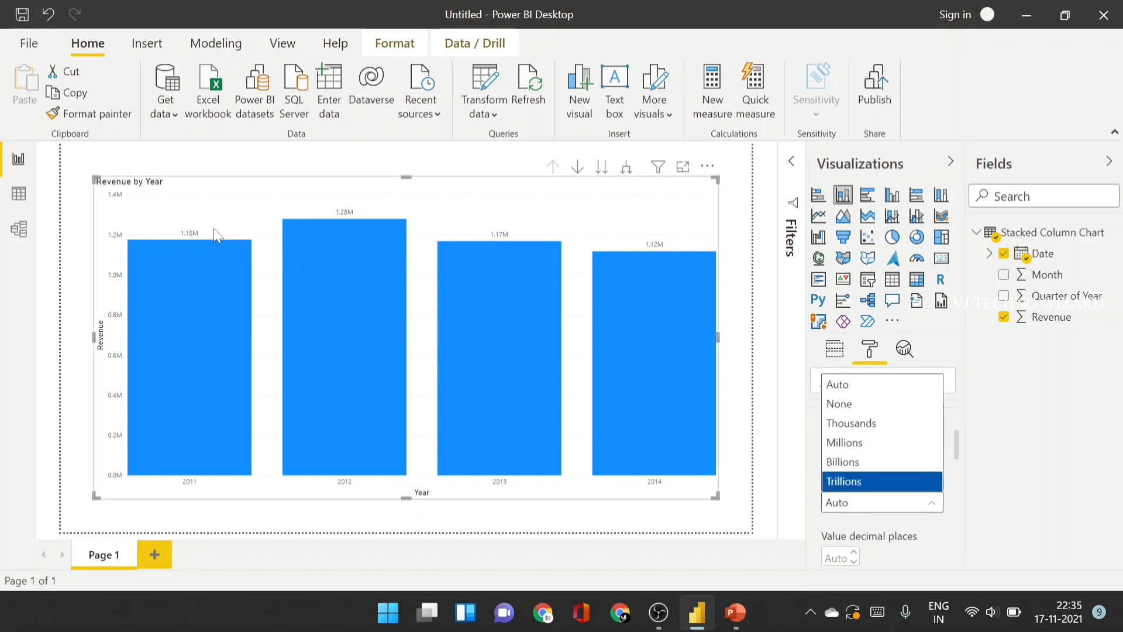
pyautogui.scroll(-3, 929, 535)
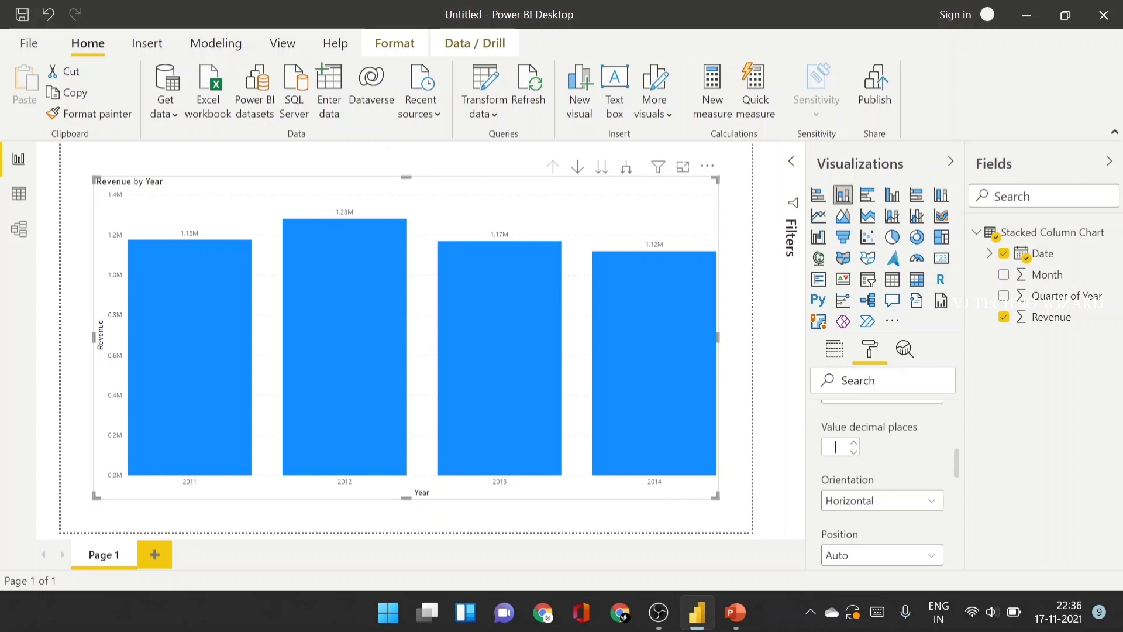
# Step: Set the data label position to Outside end, above the column tops
pyautogui.scroll(-3, 925, 503)
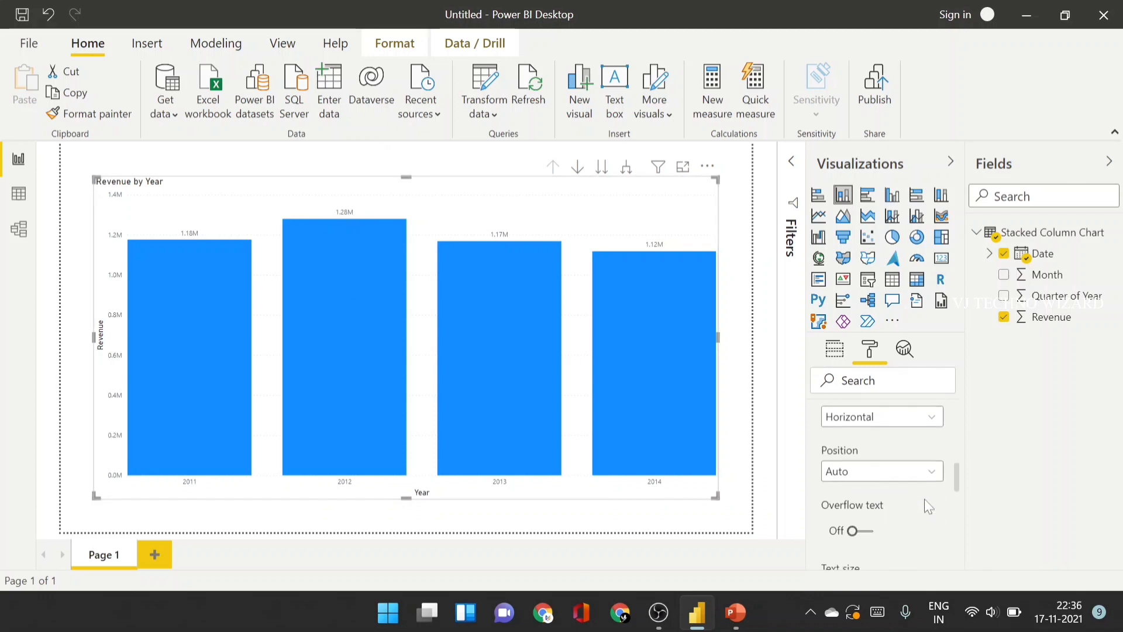
pyautogui.click(868, 472)
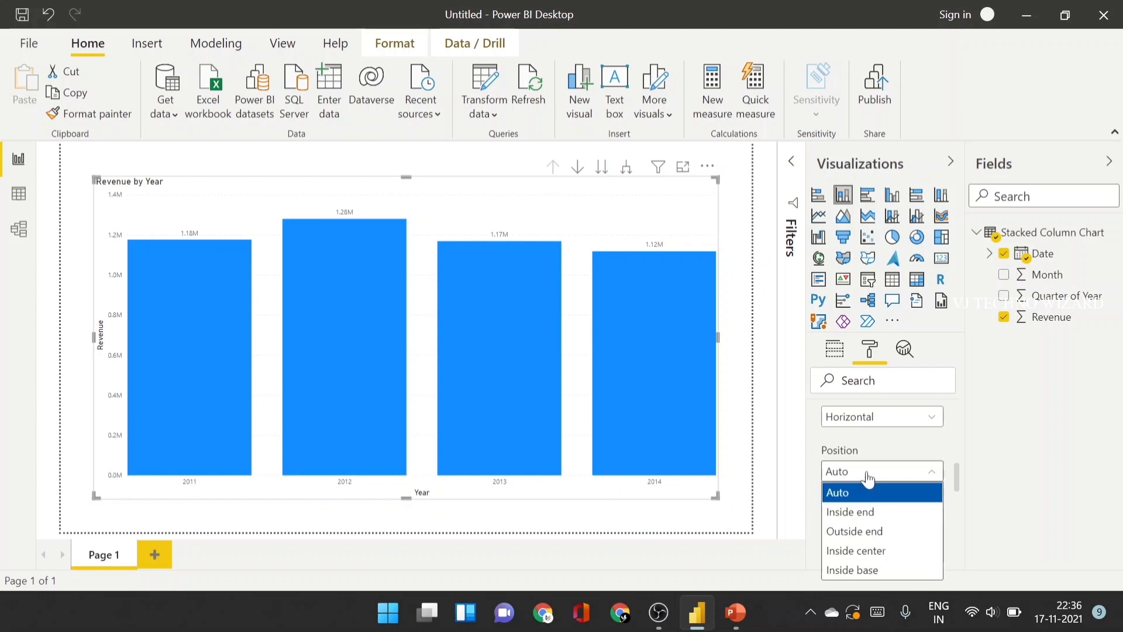
pyautogui.click(846, 513)
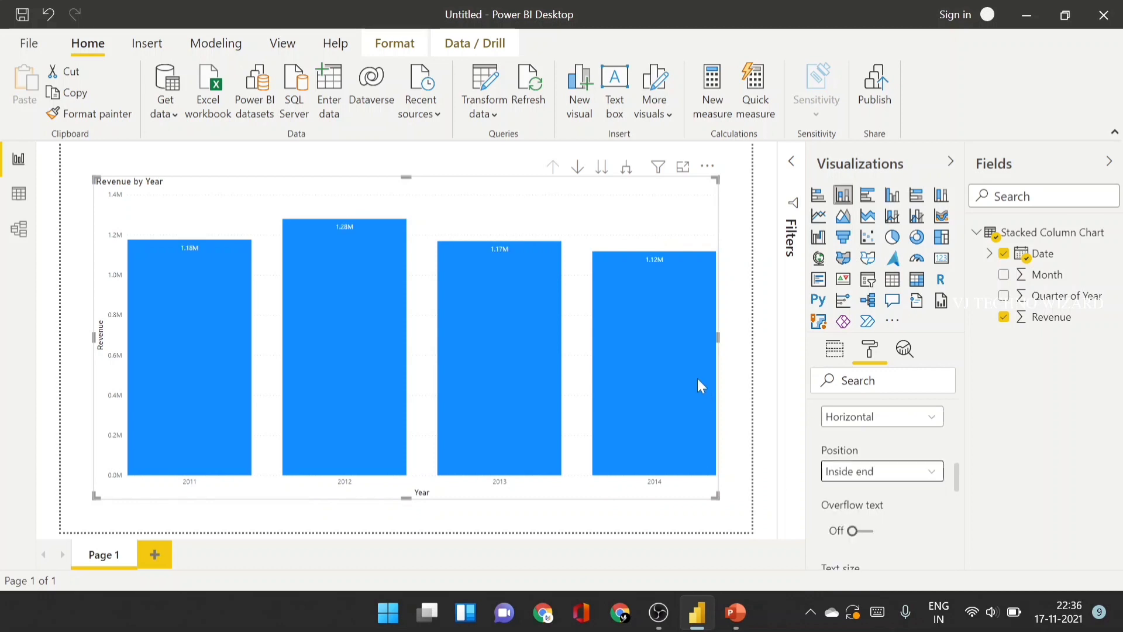
pyautogui.click(836, 470)
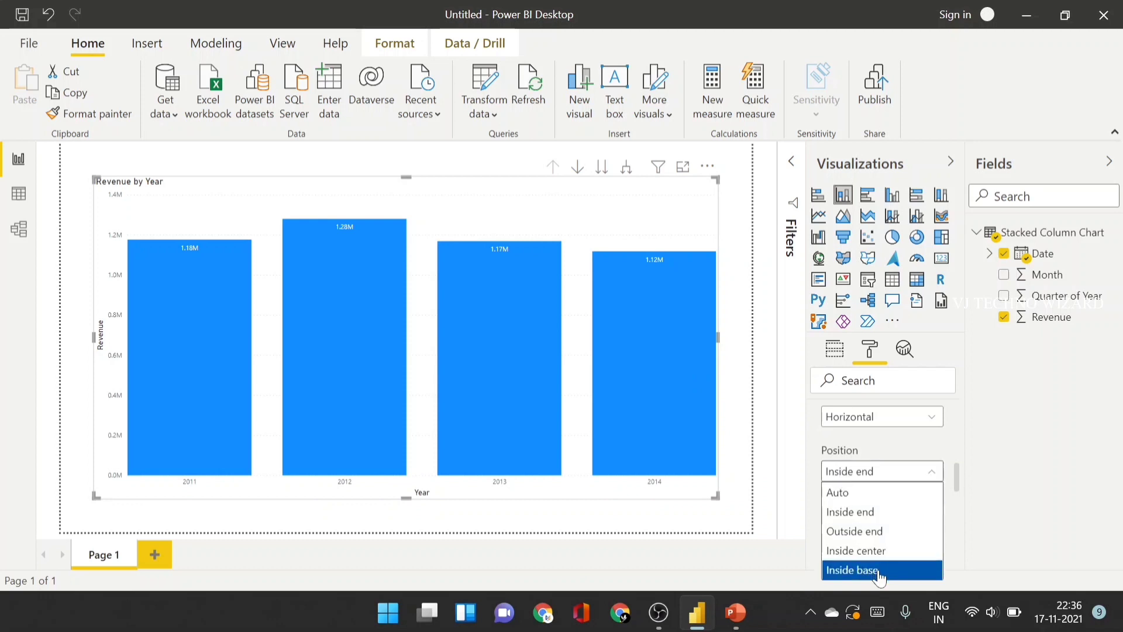
pyautogui.click(846, 531)
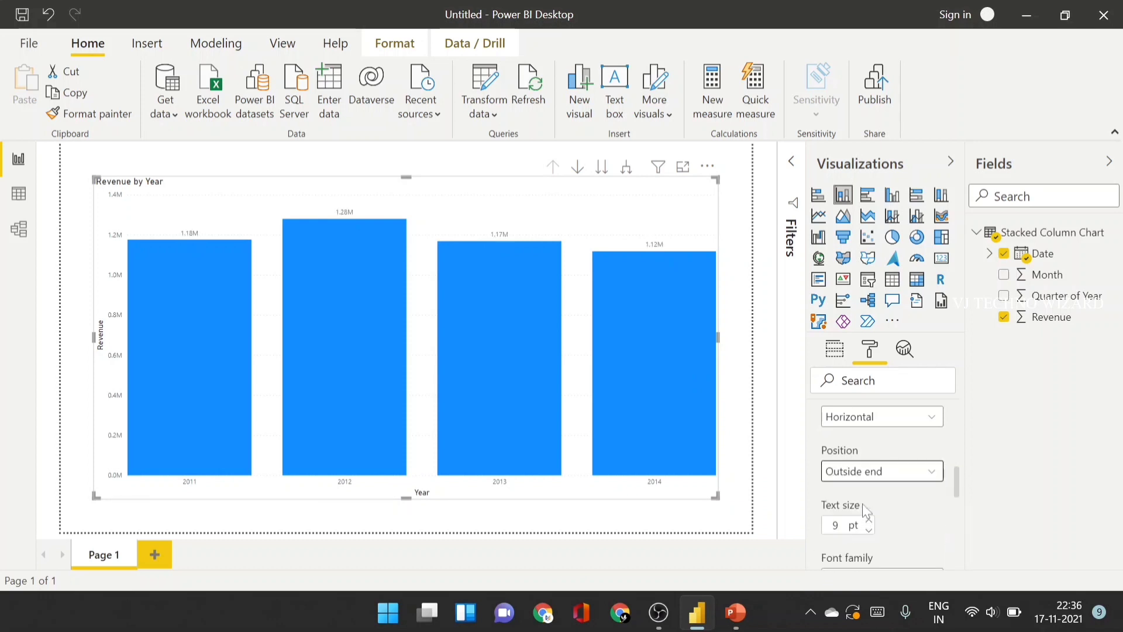
# Step: Expand the Plot area and Title format sections, showing the 14 pt DIN title
pyautogui.scroll(-10, 858, 516)
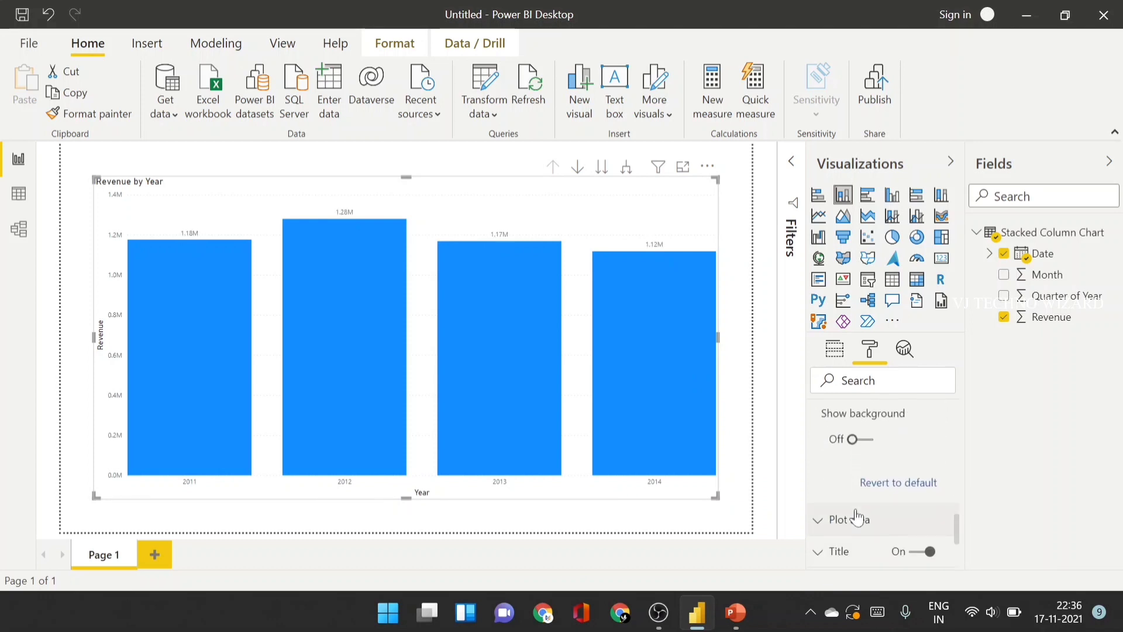
pyautogui.click(819, 476)
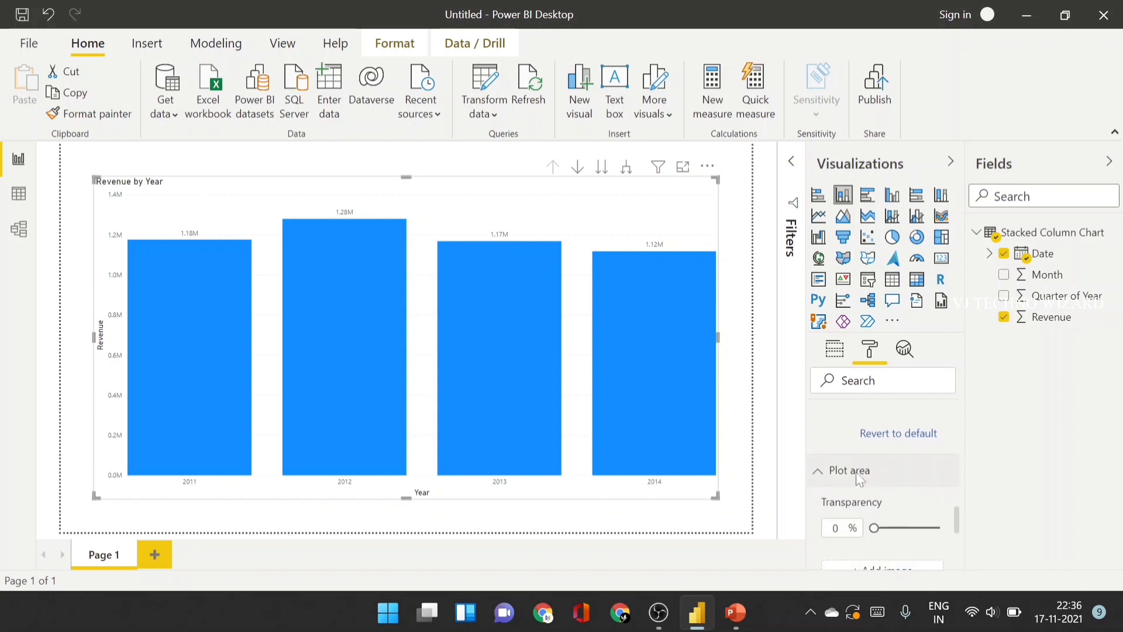
pyautogui.scroll(-3, 883, 497)
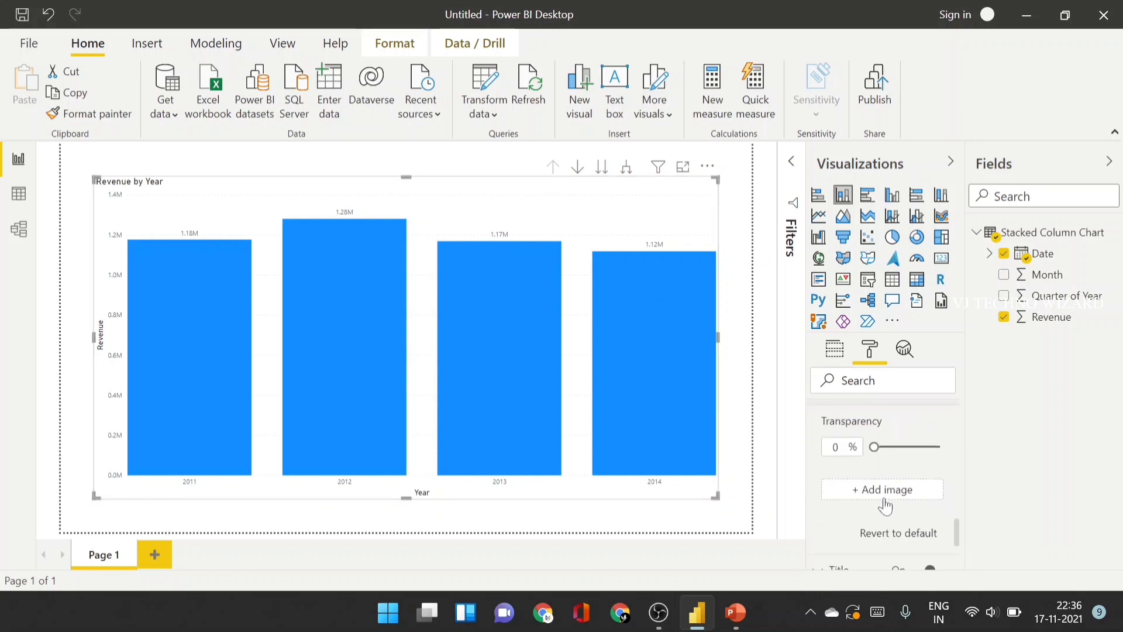
pyautogui.scroll(-1, 880, 503)
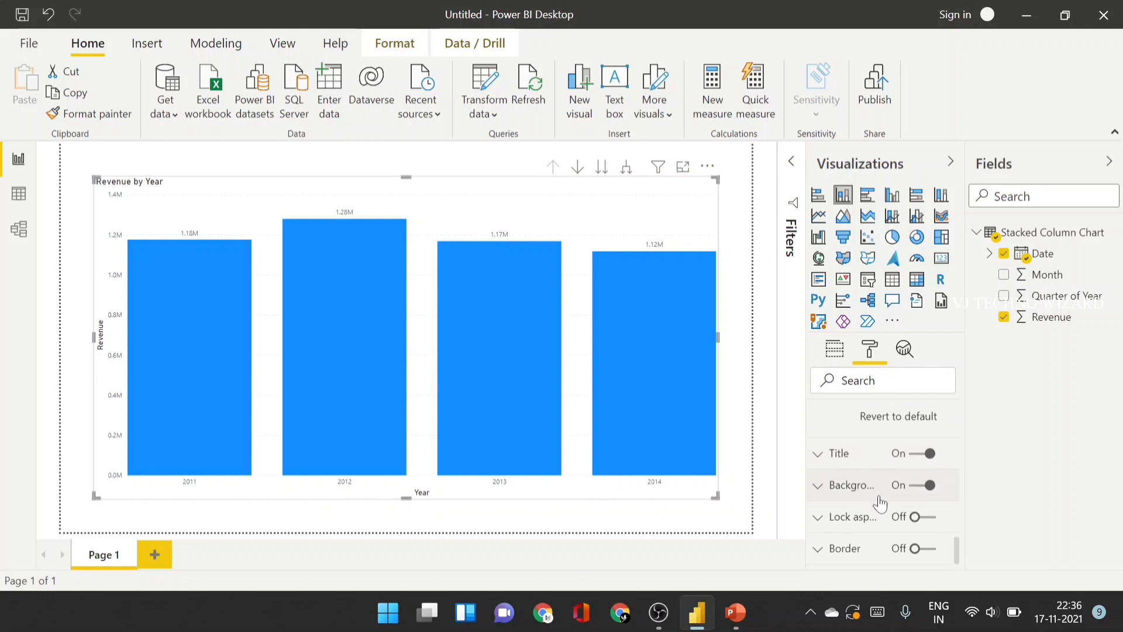
pyautogui.click(819, 454)
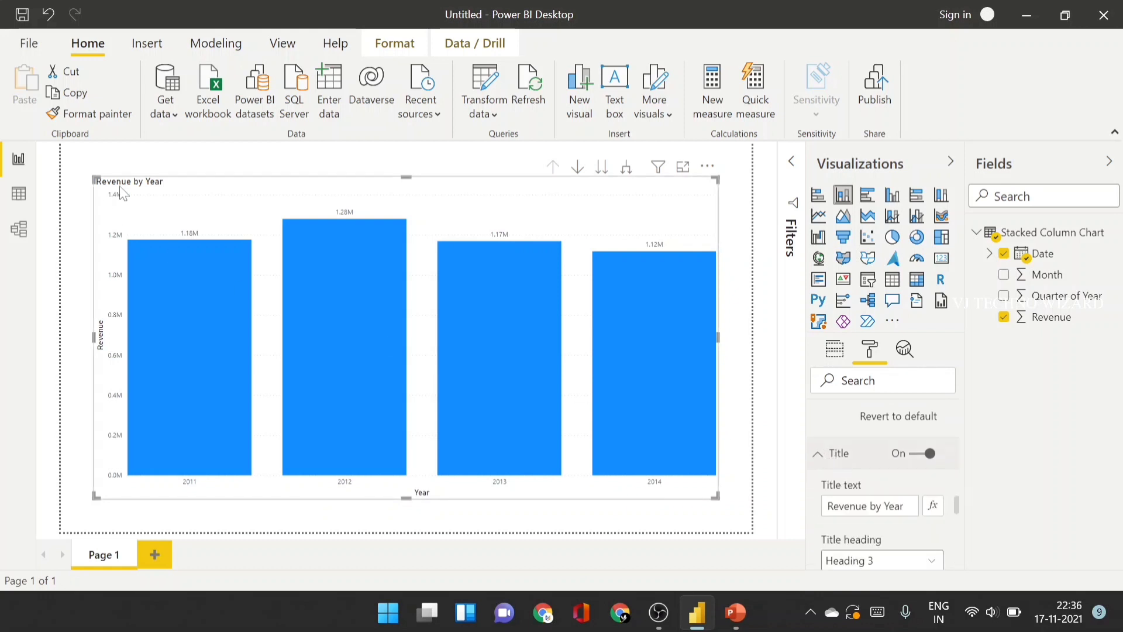
pyautogui.scroll(-6, 874, 517)
pyautogui.scroll(-2, 874, 518)
pyautogui.scroll(2, 869, 444)
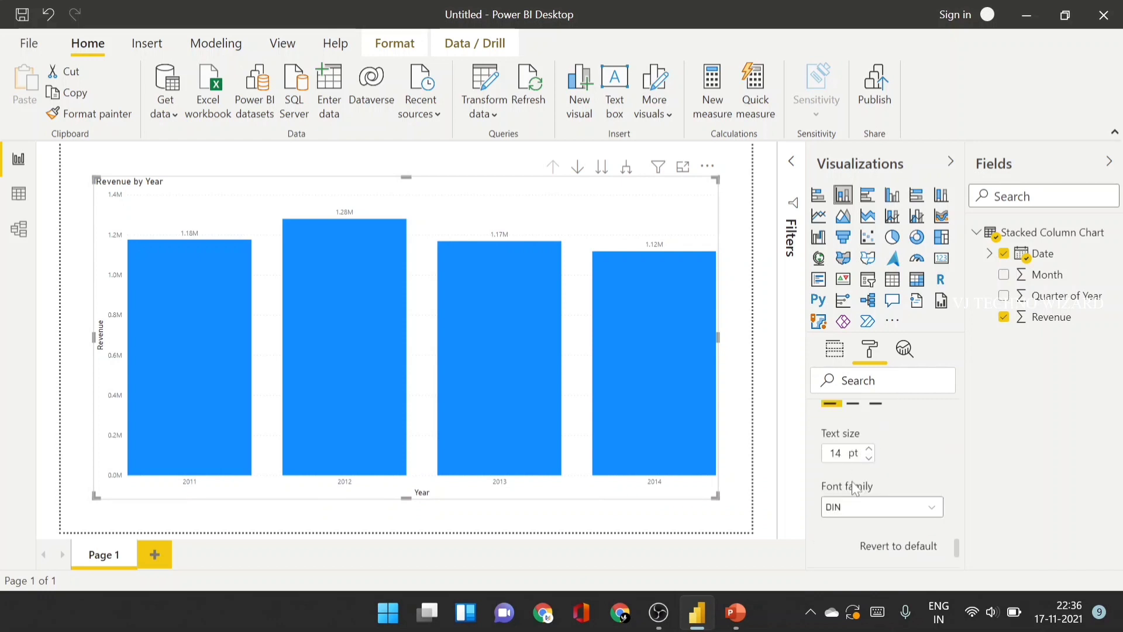
pyautogui.scroll(-3, 855, 491)
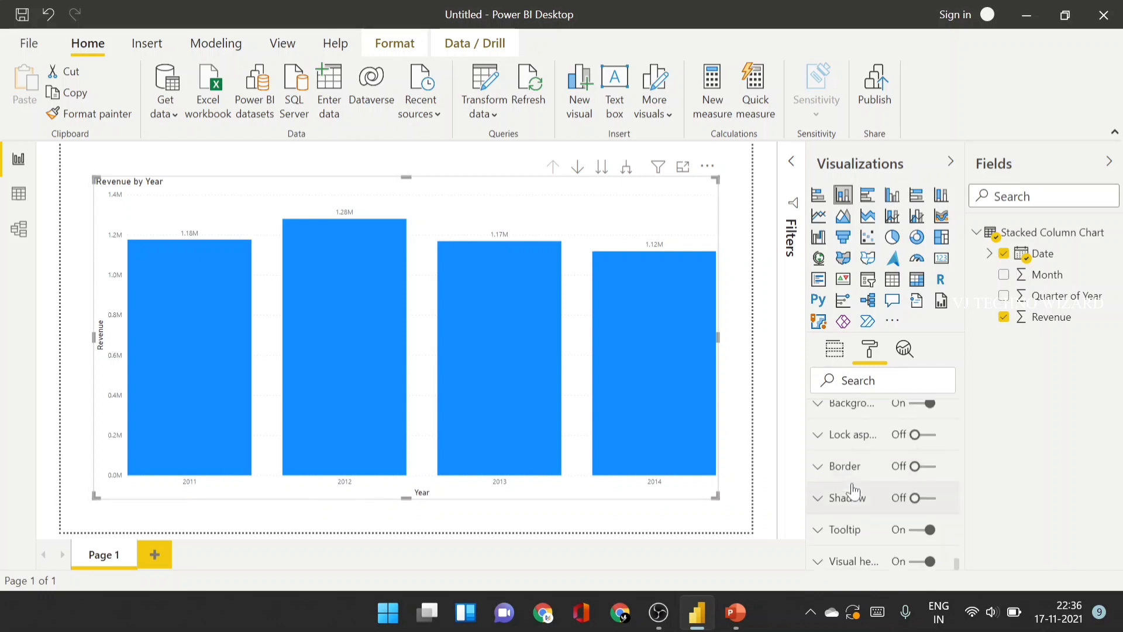
# Step: Toggle the chart's shadow on and back off, then switch its border on
pyautogui.click(929, 506)
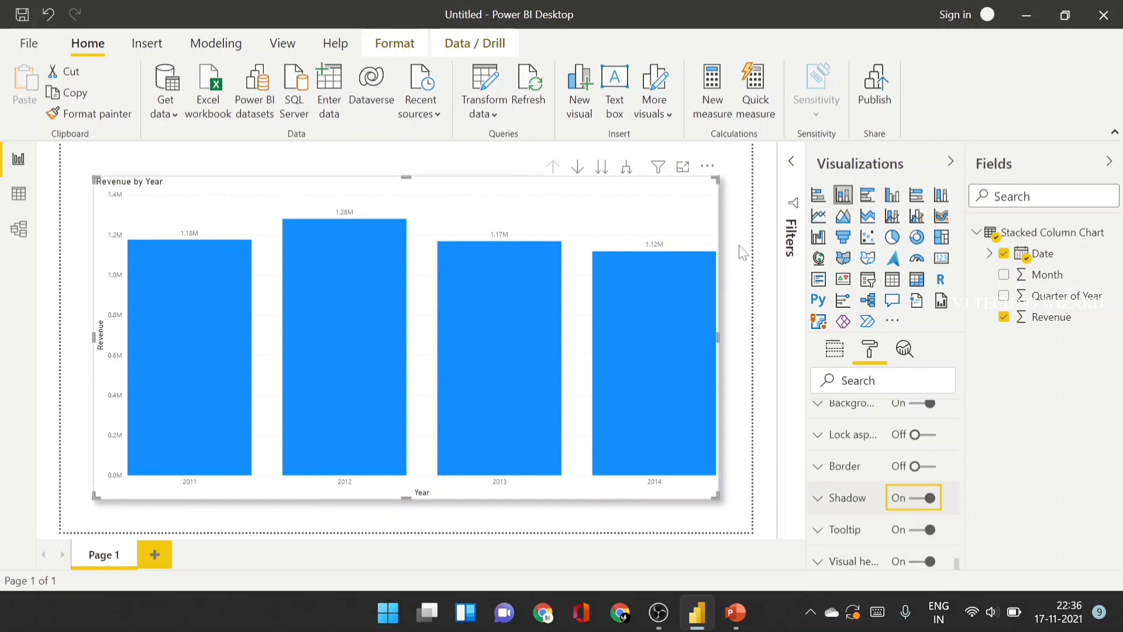
pyautogui.click(917, 502)
pyautogui.click(928, 467)
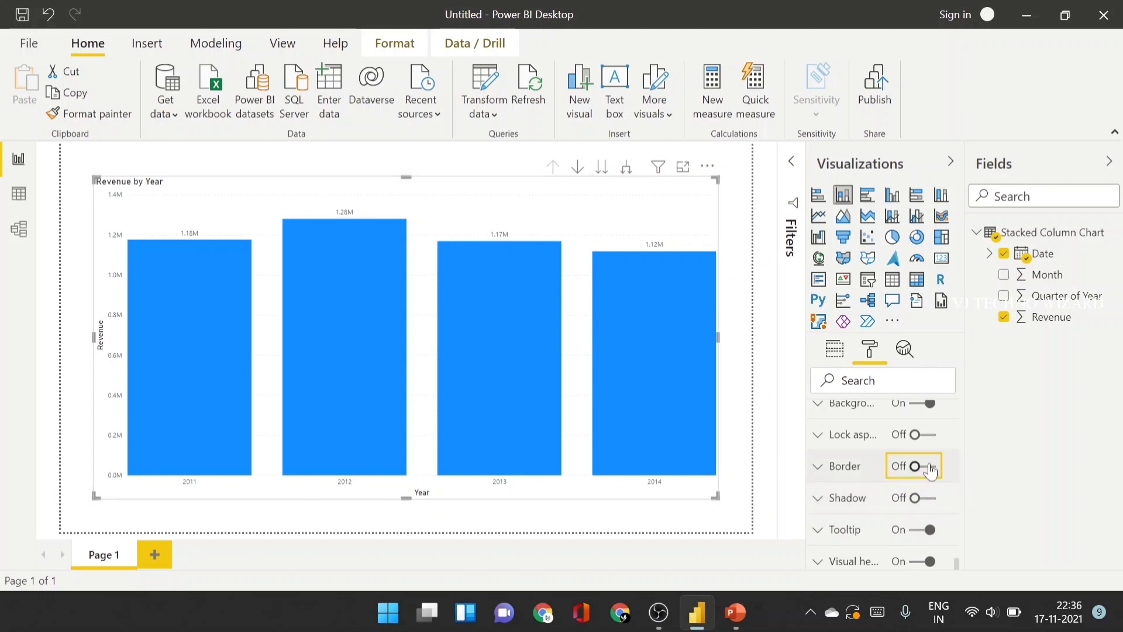
# Step: Reselect the Revenue by Year chart and expand its Tooltip format settings
pyautogui.click(735, 190)
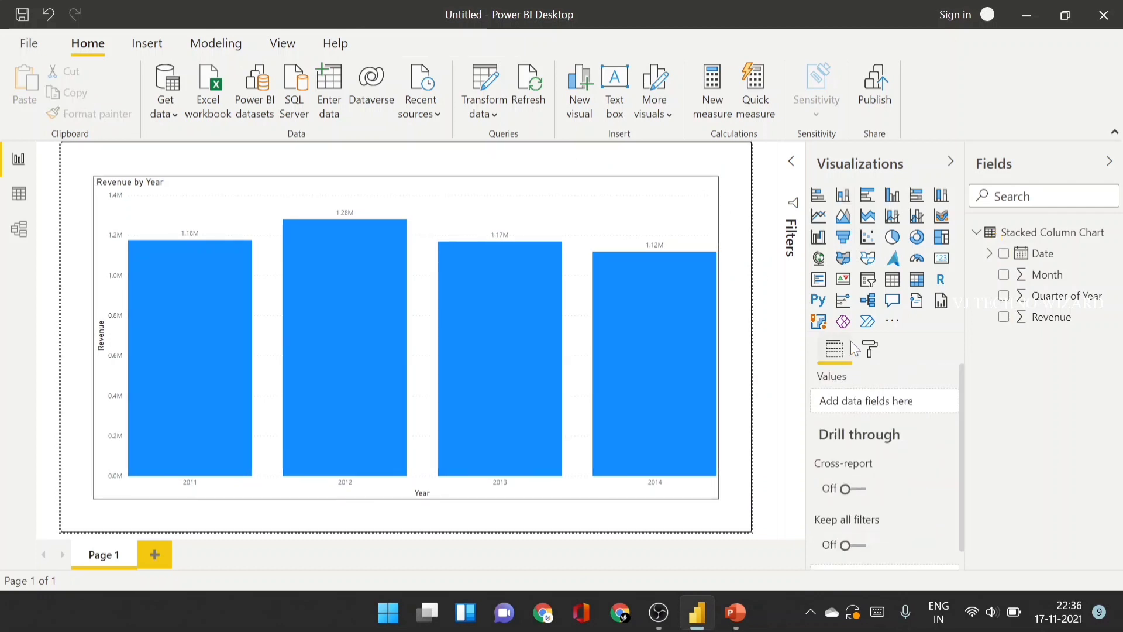
pyautogui.click(616, 189)
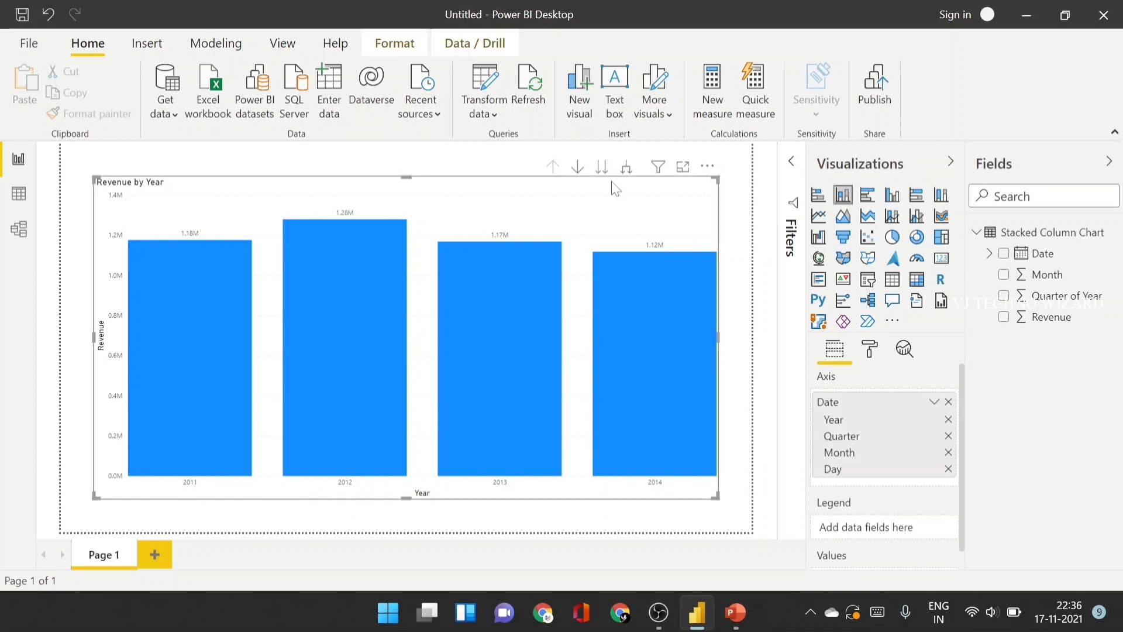
pyautogui.click(868, 353)
pyautogui.scroll(-10, 877, 497)
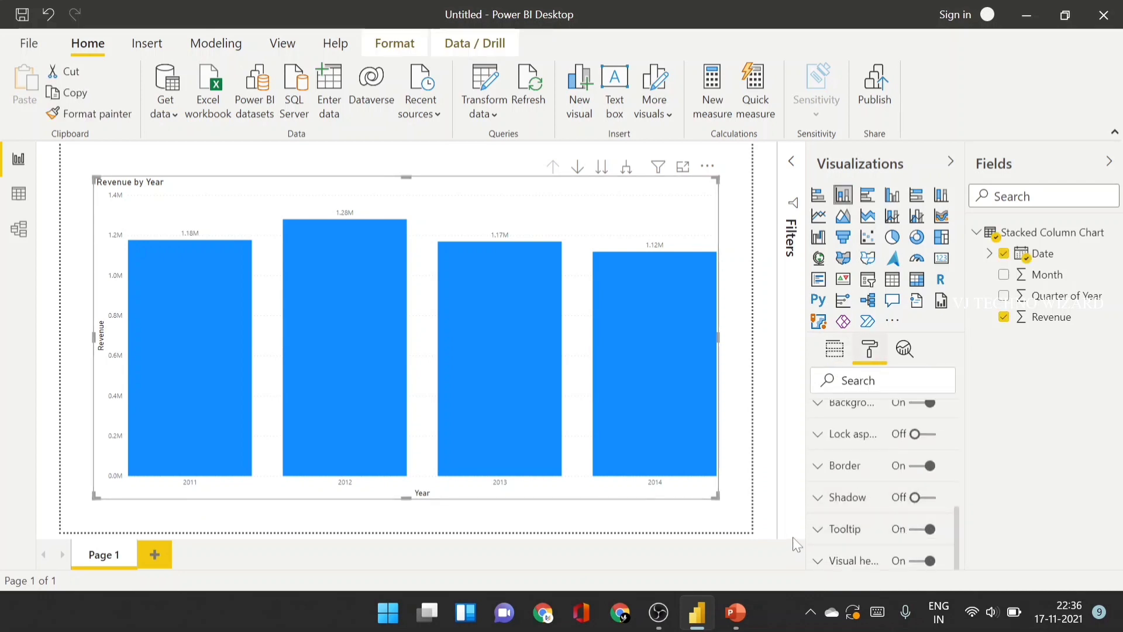
pyautogui.click(819, 537)
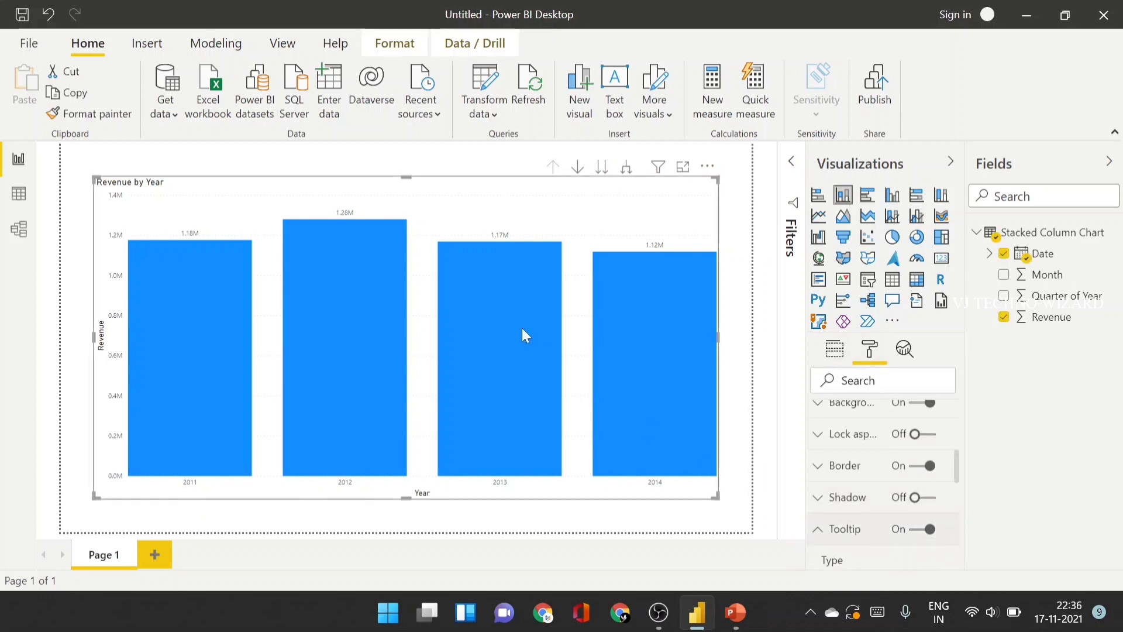
# Step: Switch the chart's value tooltips off and then back on
pyautogui.moveTo(520, 328)
pyautogui.click(916, 530)
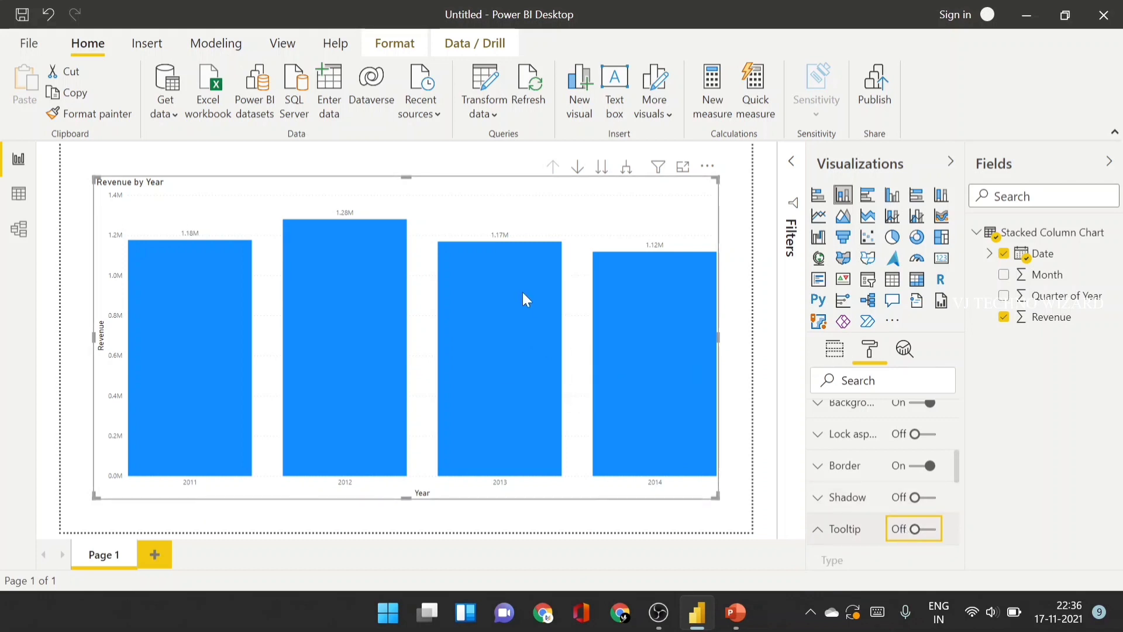
pyautogui.click(920, 531)
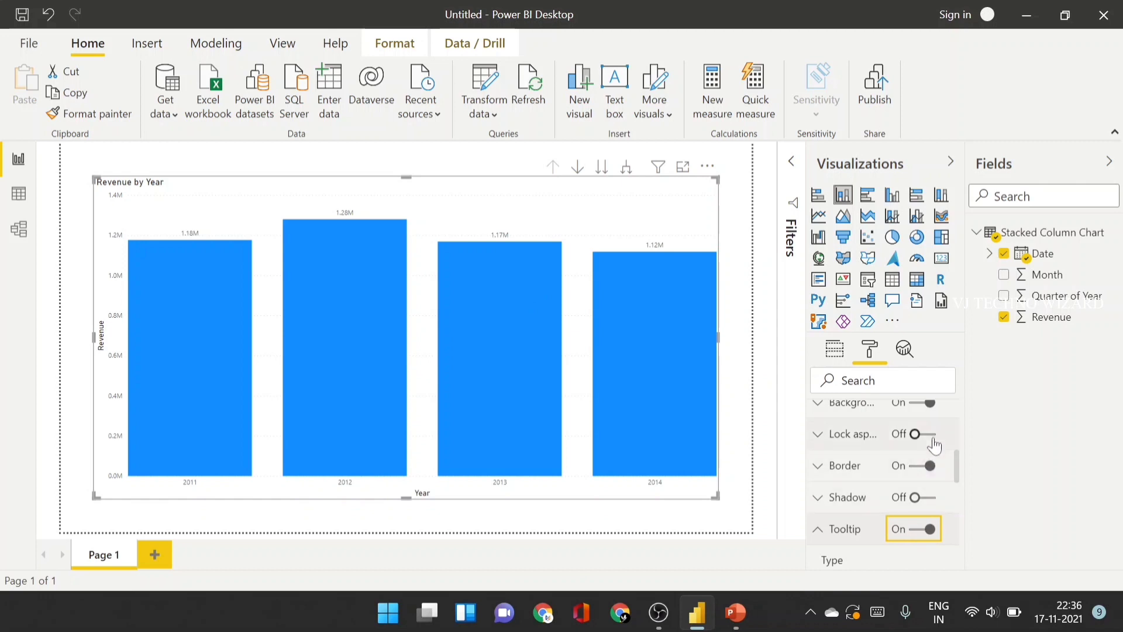
# Step: Scroll down the Format pane and expand the Visual header settings
pyautogui.scroll(-3, 903, 500)
pyautogui.scroll(-6, 895, 511)
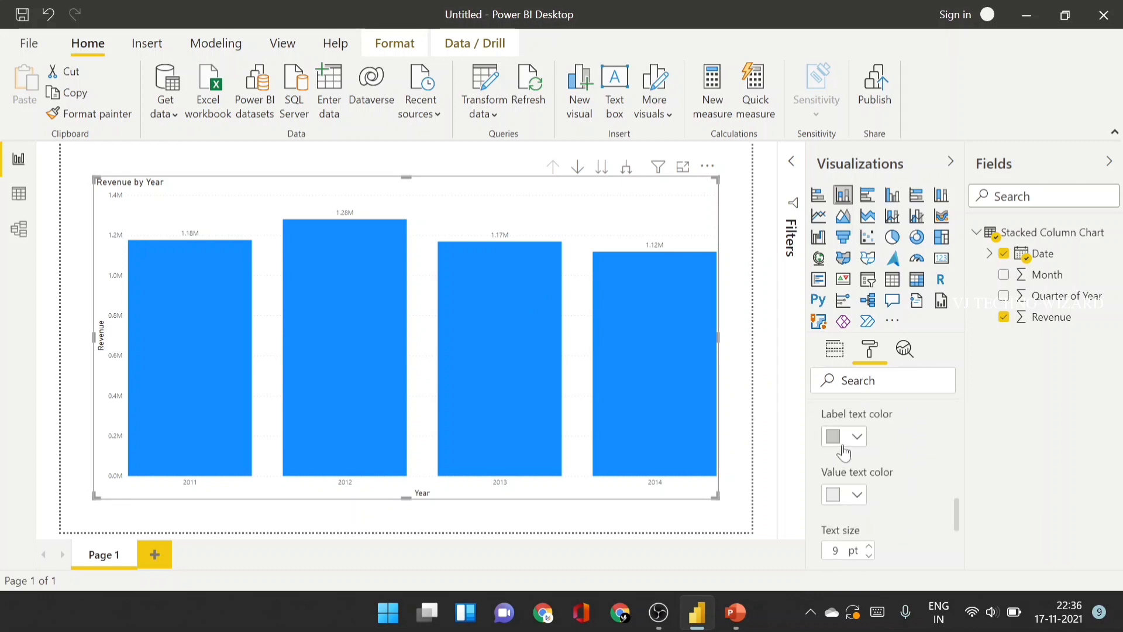
pyautogui.scroll(-3, 838, 497)
pyautogui.scroll(-1, 850, 524)
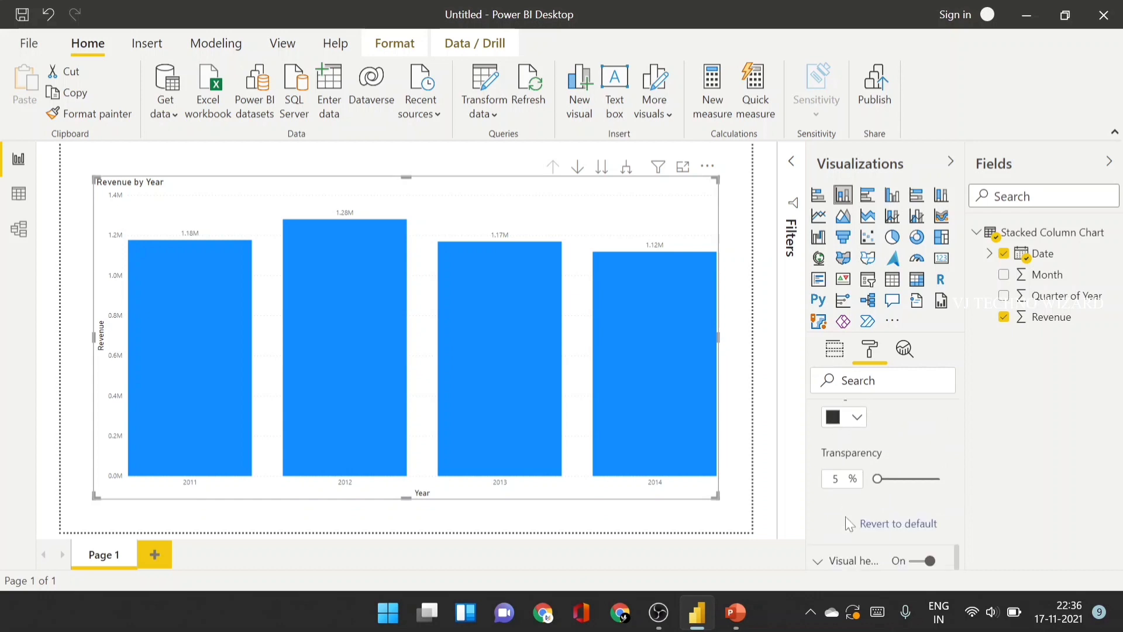
pyautogui.click(830, 558)
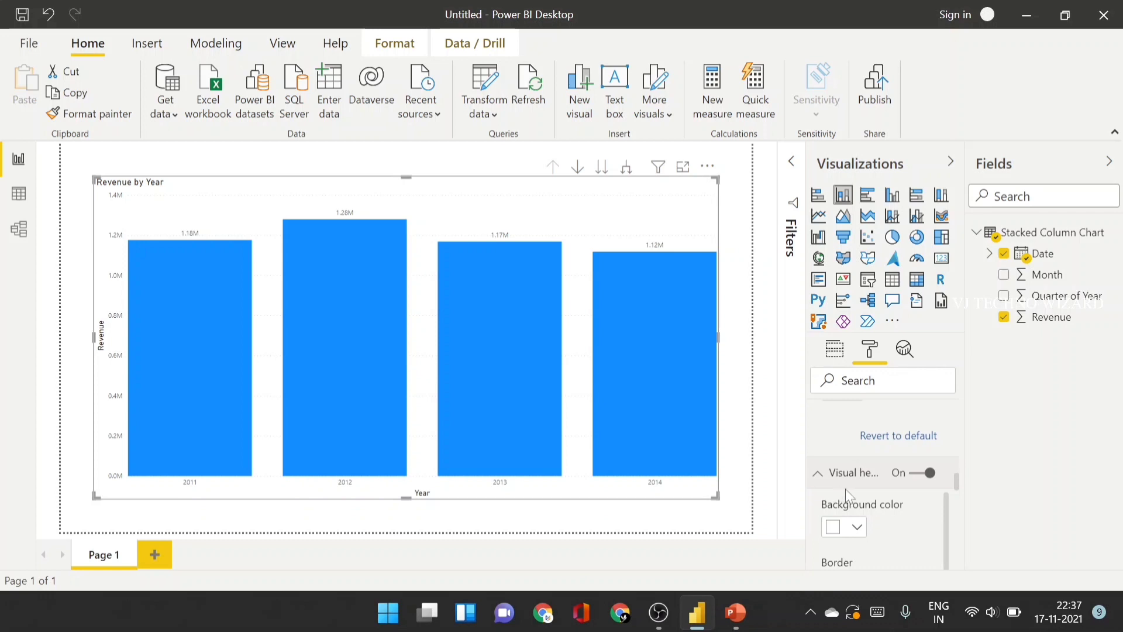
# Step: Turn on the Visual header tooltip icon and expand its tooltip settings
pyautogui.scroll(-3, 846, 492)
pyautogui.scroll(-3, 848, 493)
pyautogui.scroll(-3, 870, 529)
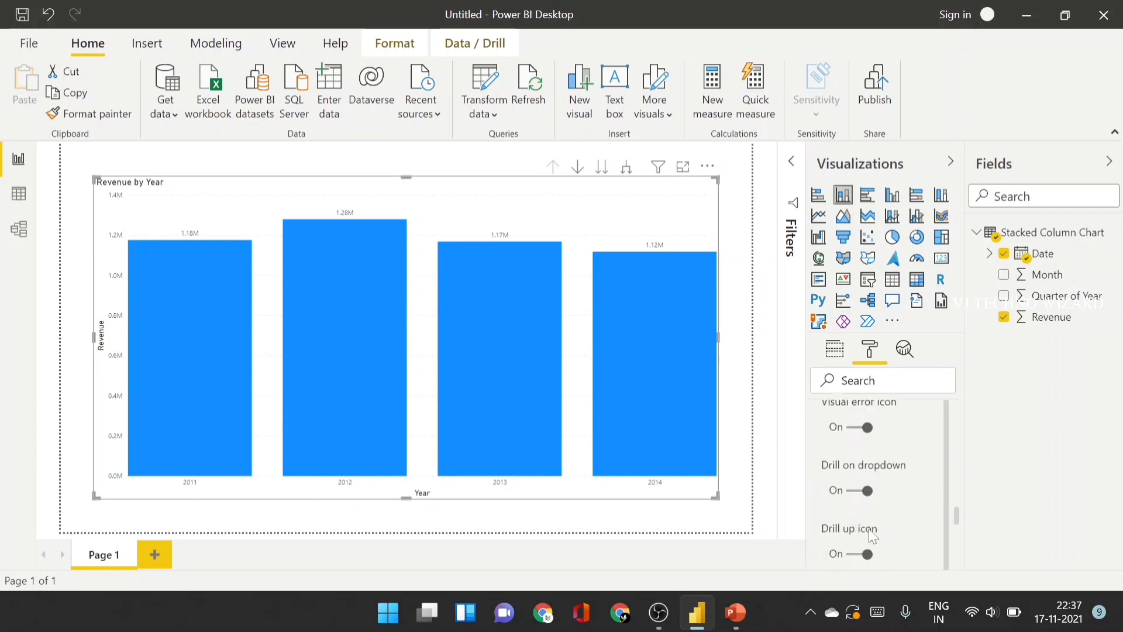
pyautogui.scroll(-3, 870, 530)
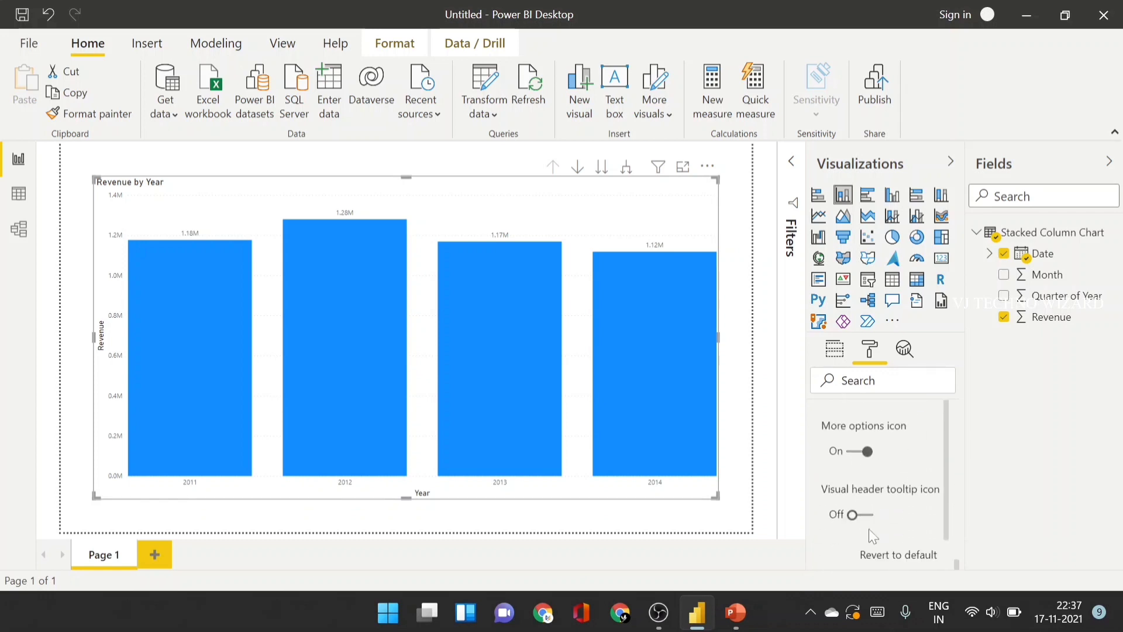
pyautogui.click(865, 522)
pyautogui.scroll(-1, 861, 527)
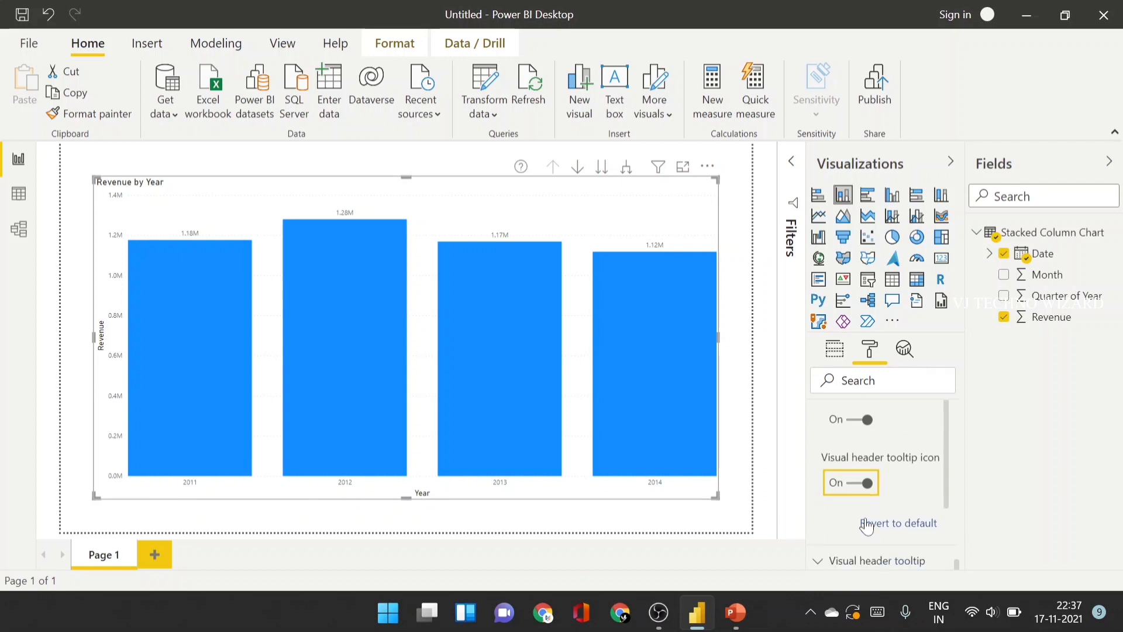
pyautogui.click(822, 560)
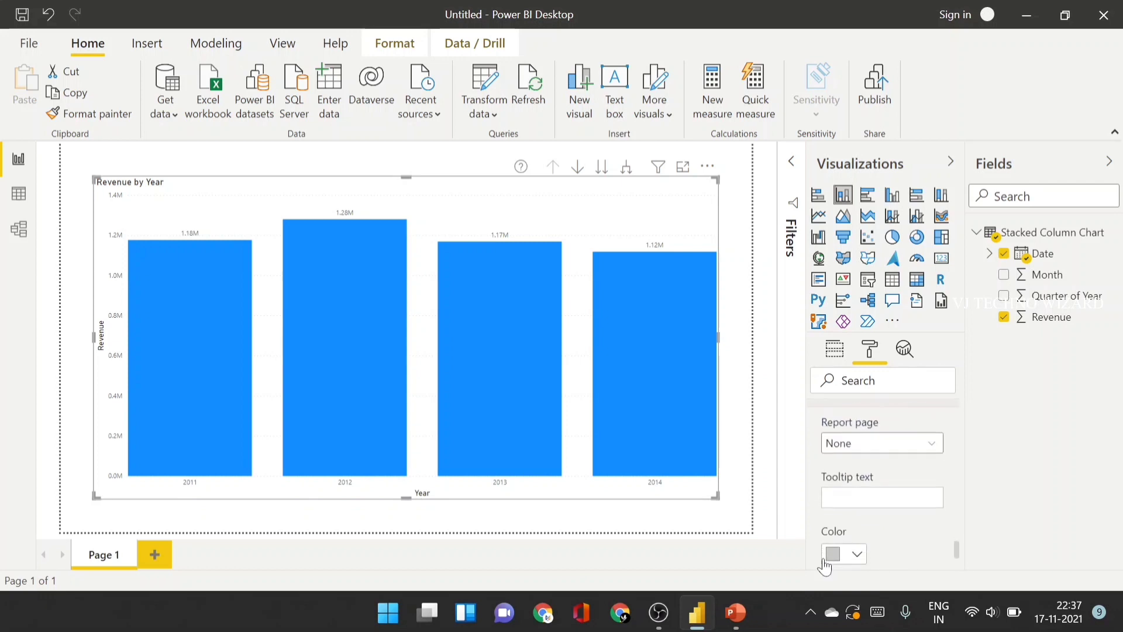
# Step: Enter 'trend analysis over time period' as the header tooltip text, then deselect the chart
pyautogui.click(882, 497)
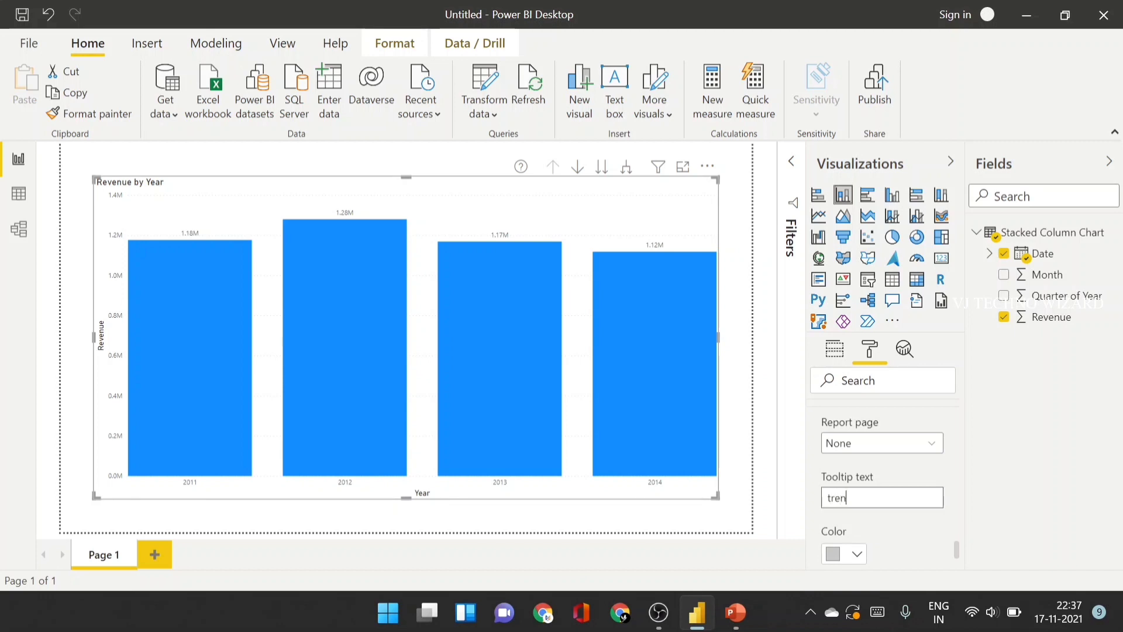
pyautogui.write('alysis over time period')
pyautogui.click(500, 169)
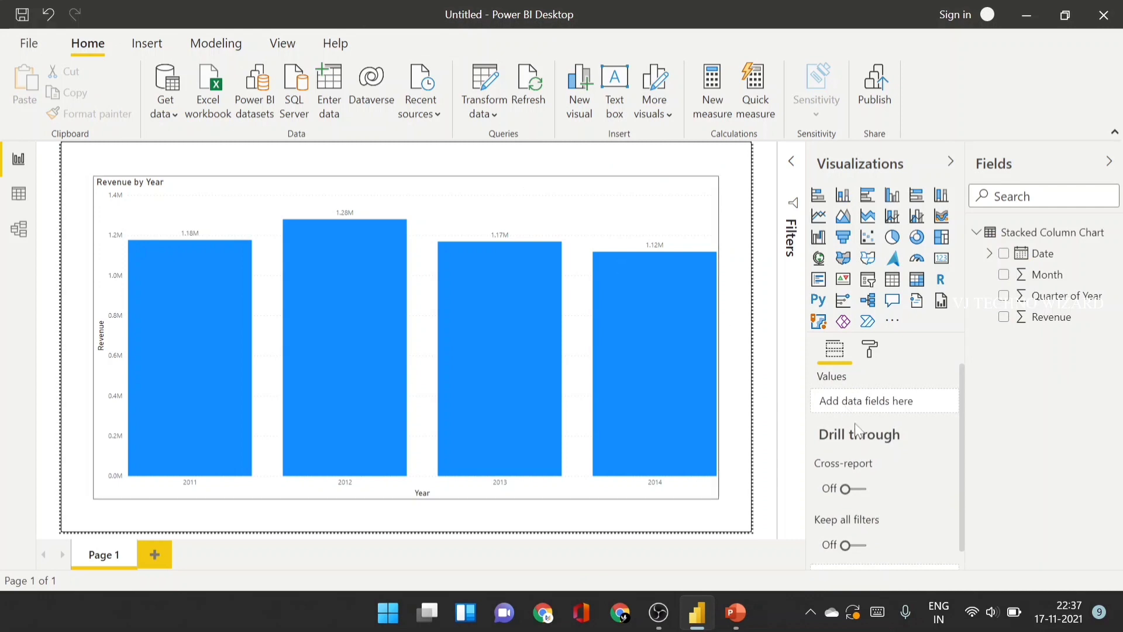
pyautogui.click(585, 224)
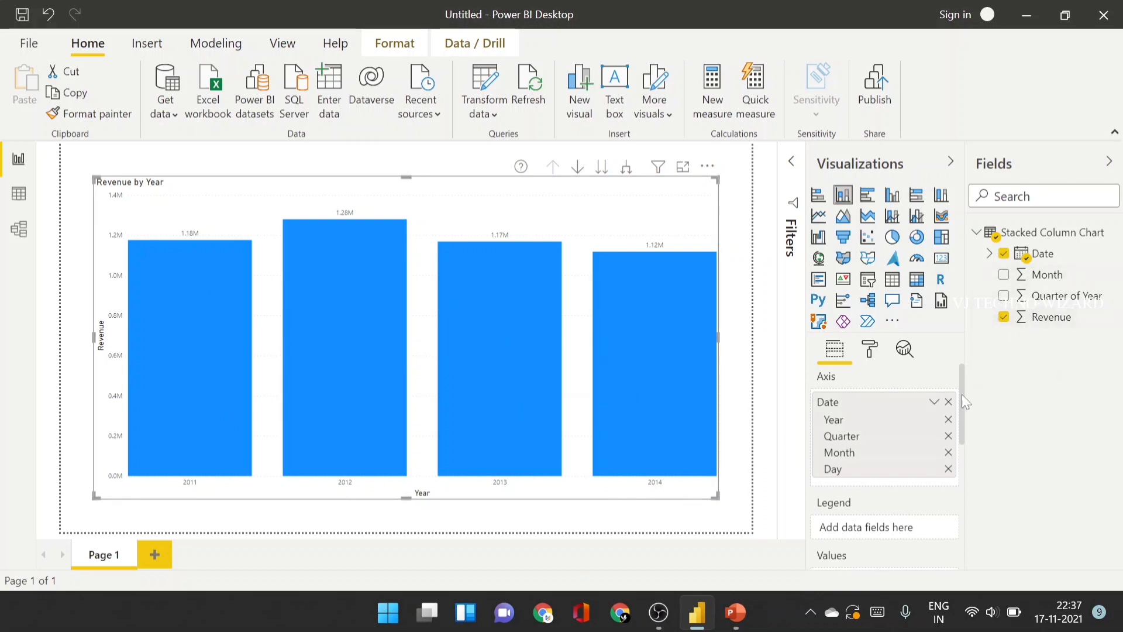
pyautogui.scroll(-1, 905, 436)
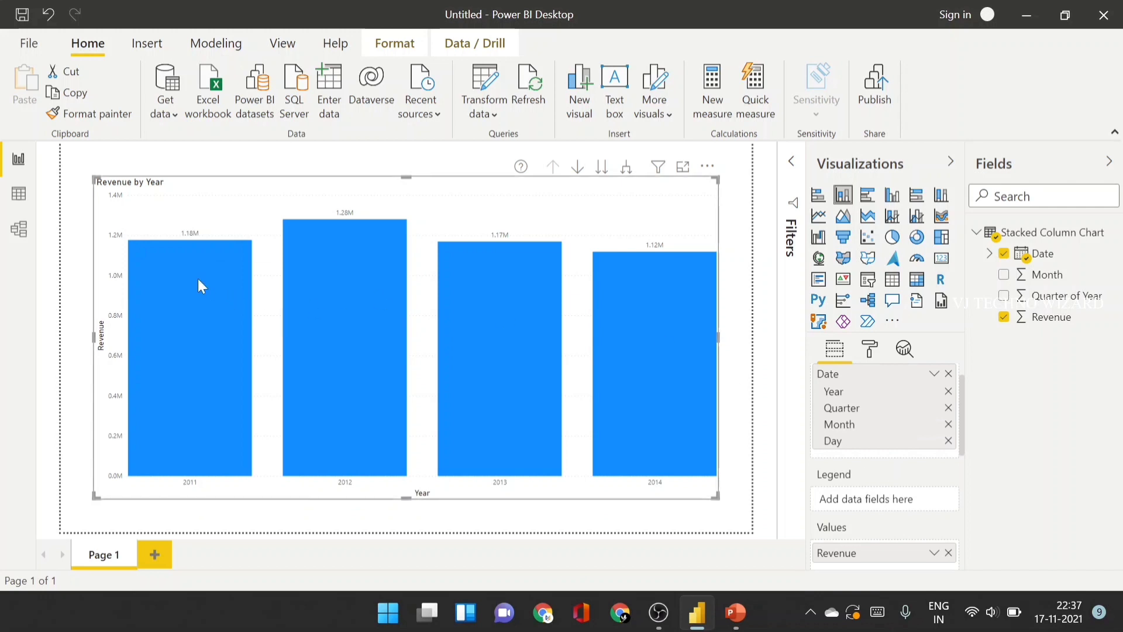
pyautogui.moveTo(199, 282)
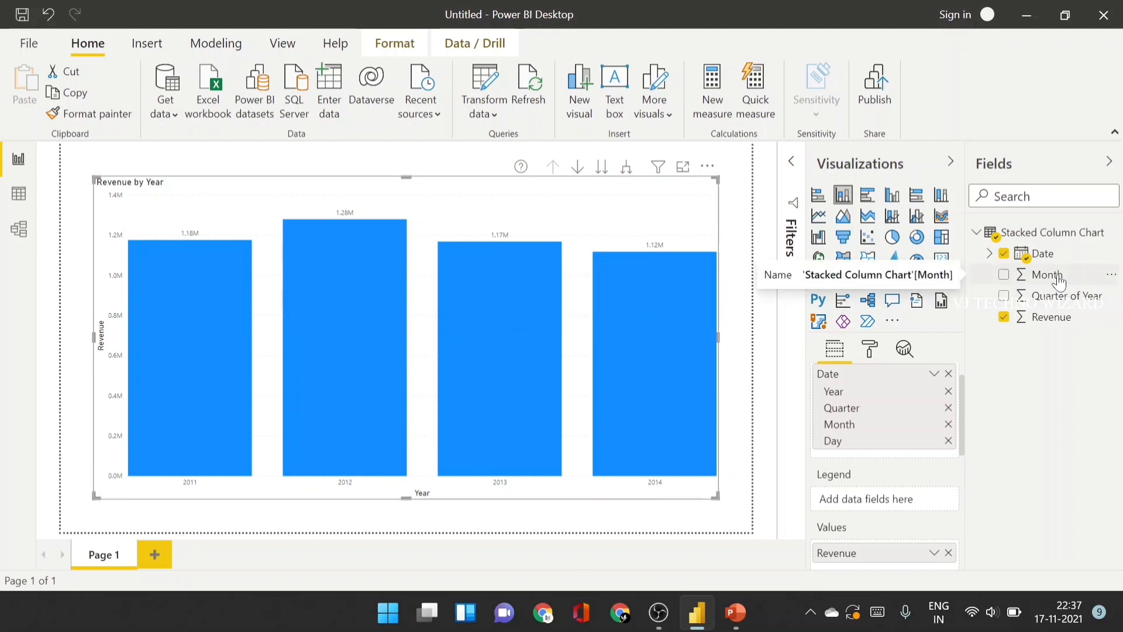
pyautogui.moveTo(1059, 284); pyautogui.dragTo(872, 500)
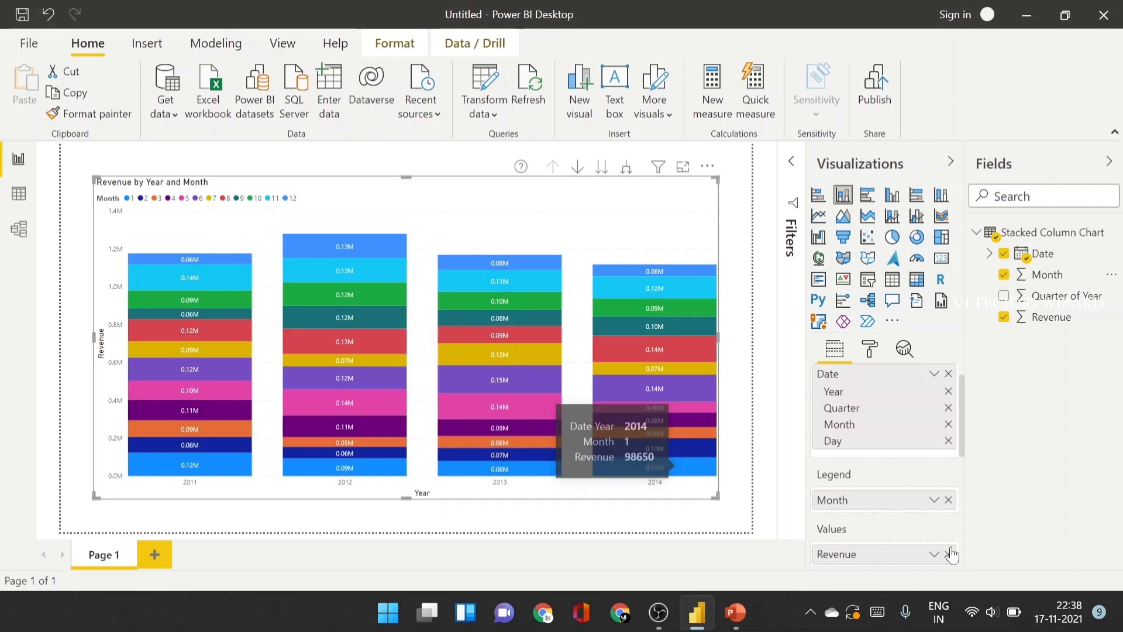
pyautogui.click(949, 500)
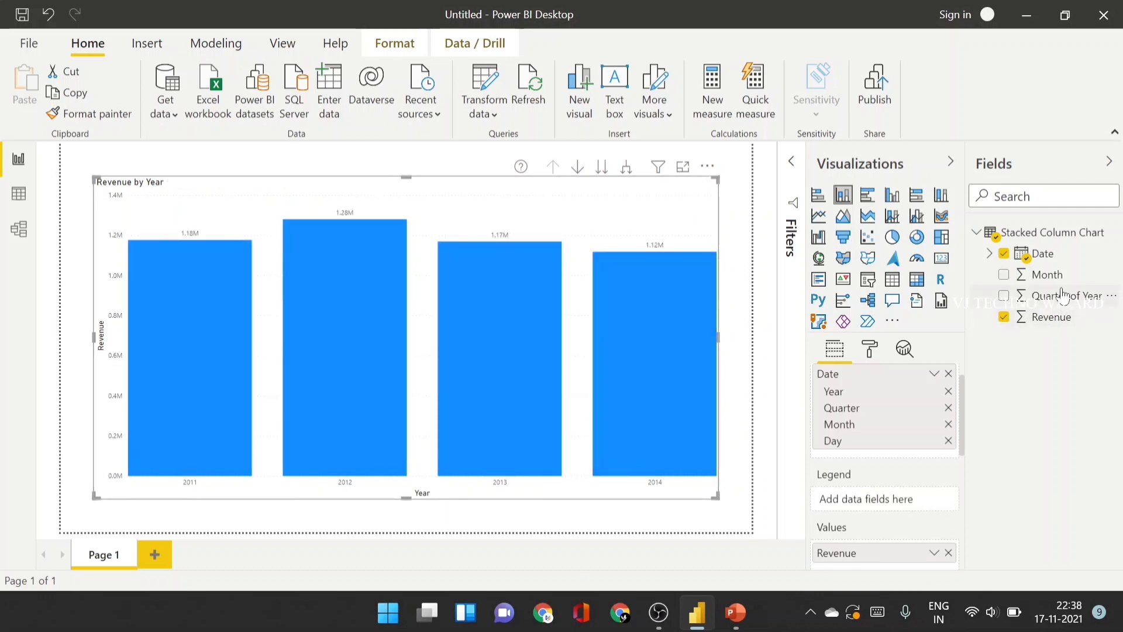
pyautogui.moveTo(1061, 301); pyautogui.dragTo(869, 500)
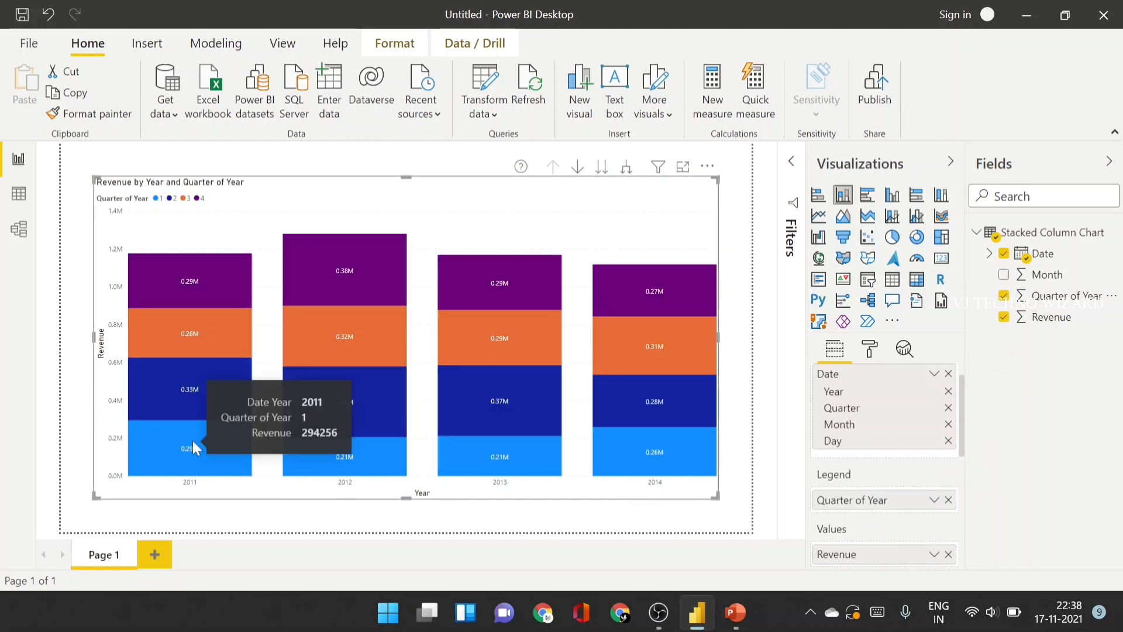
pyautogui.scroll(-3, 904, 440)
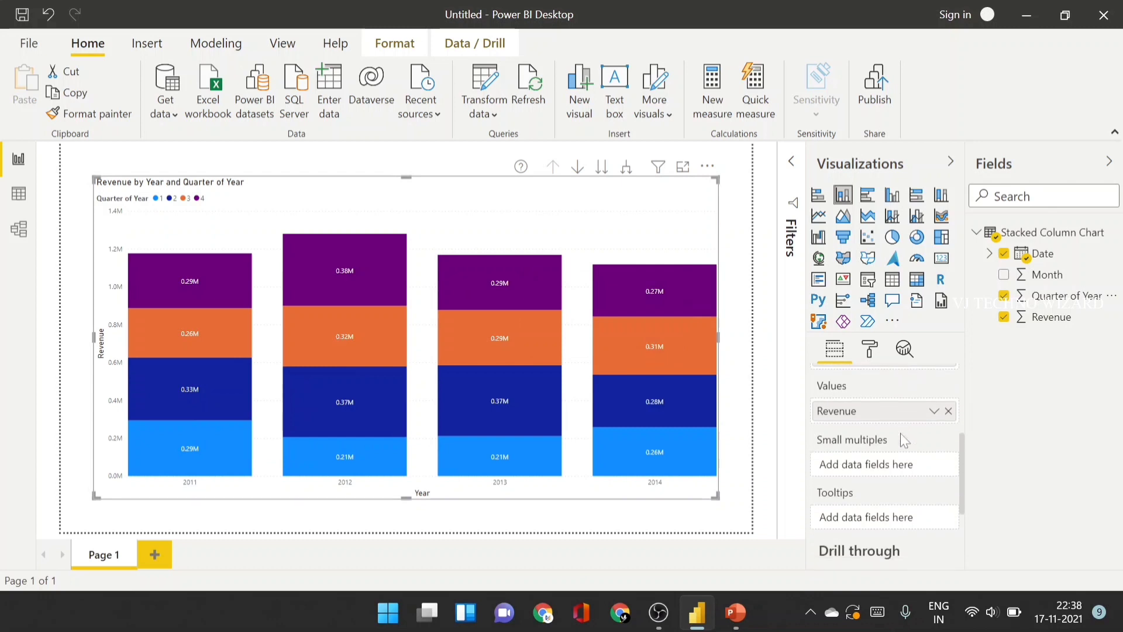
pyautogui.scroll(3, 903, 440)
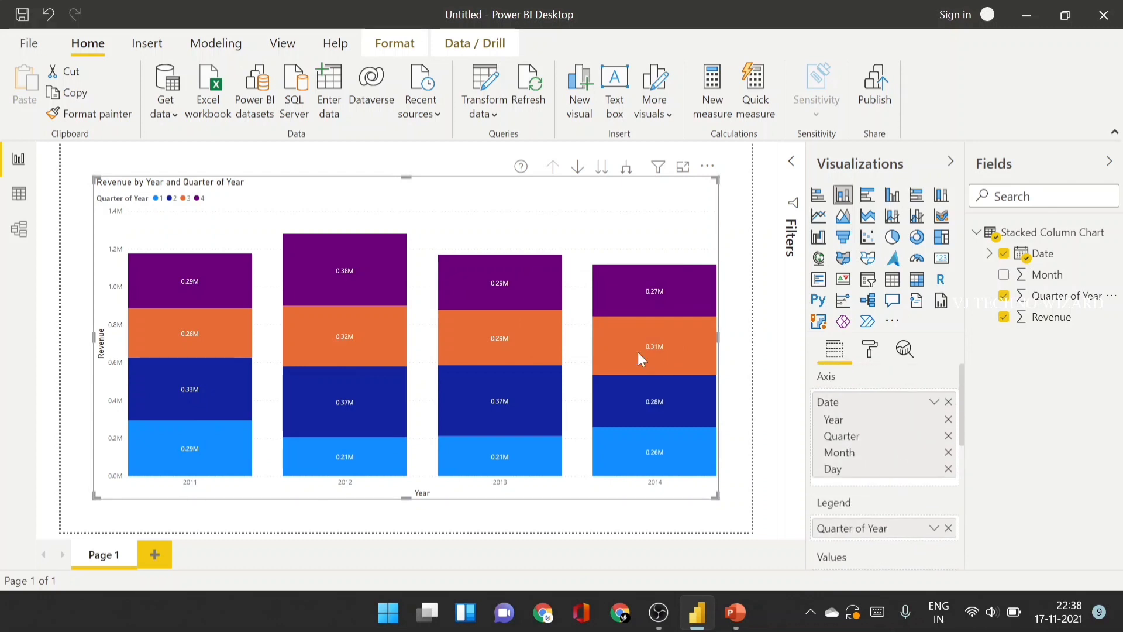
pyautogui.scroll(-1, 919, 546)
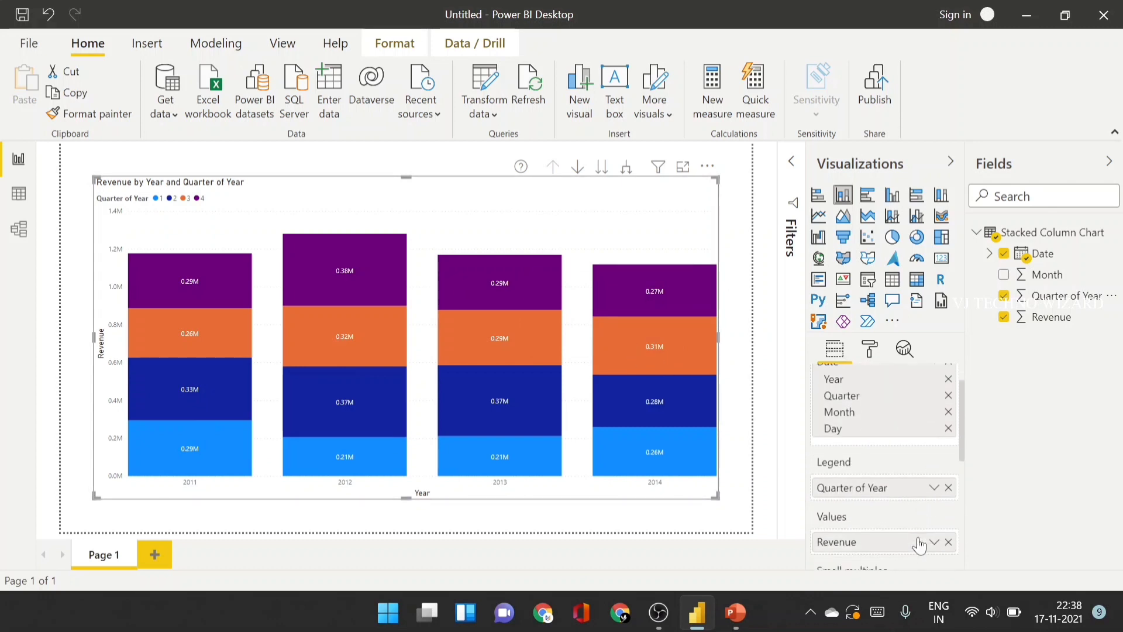
pyautogui.click(948, 488)
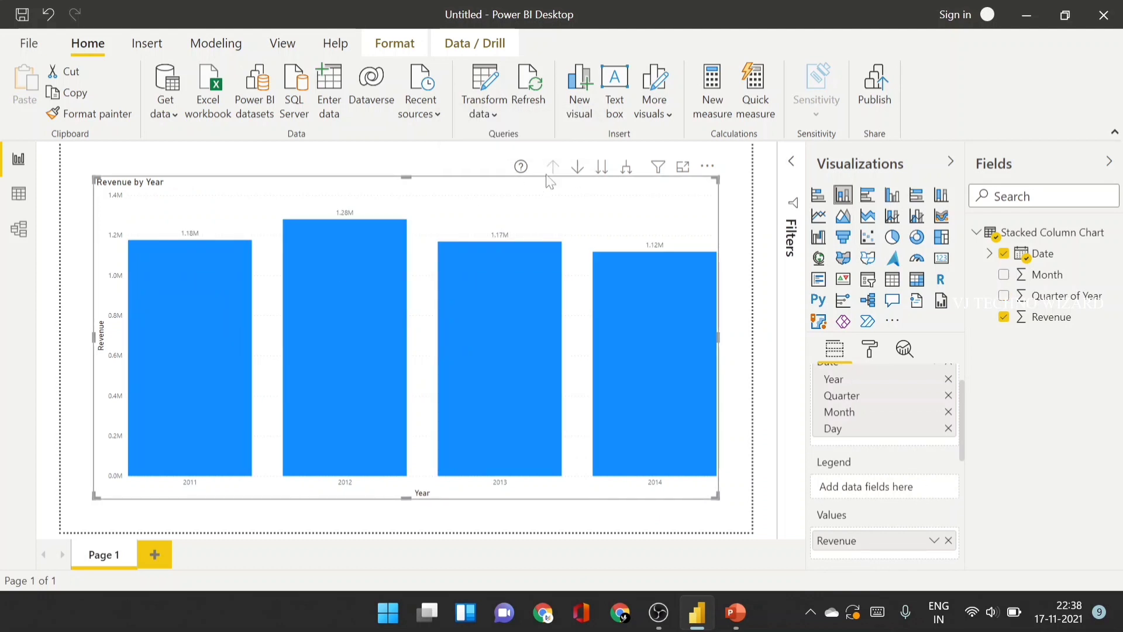
# Step: Enable drill mode, drill from 2011 into Qtr 1 months, then drill up twice
pyautogui.click(577, 166)
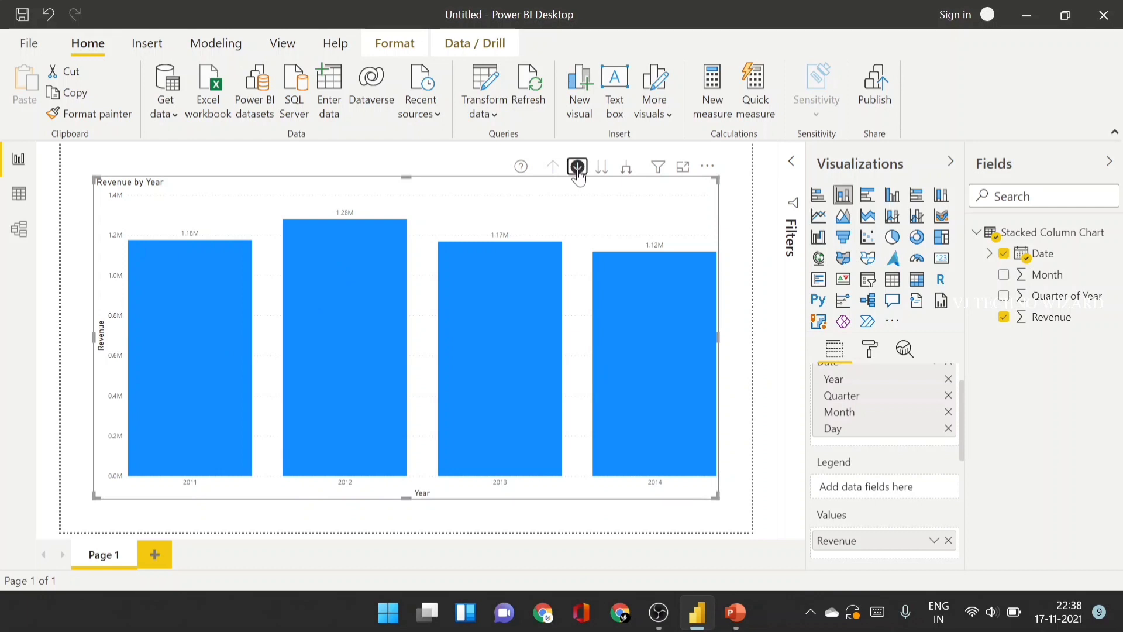
pyautogui.click(180, 383)
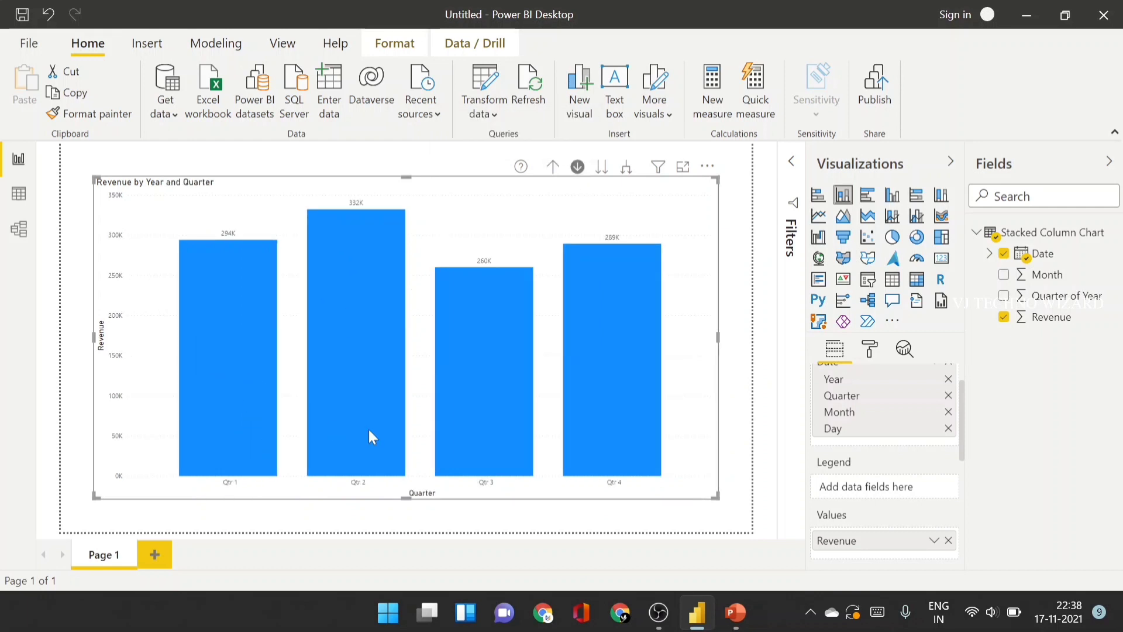
pyautogui.click(237, 407)
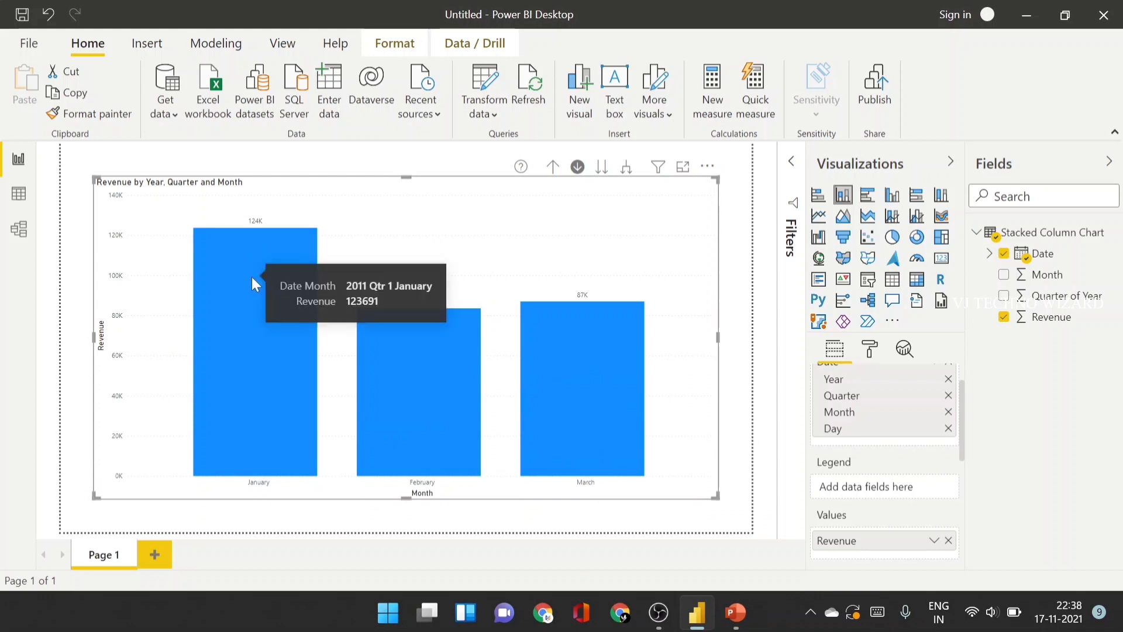
pyautogui.click(553, 167)
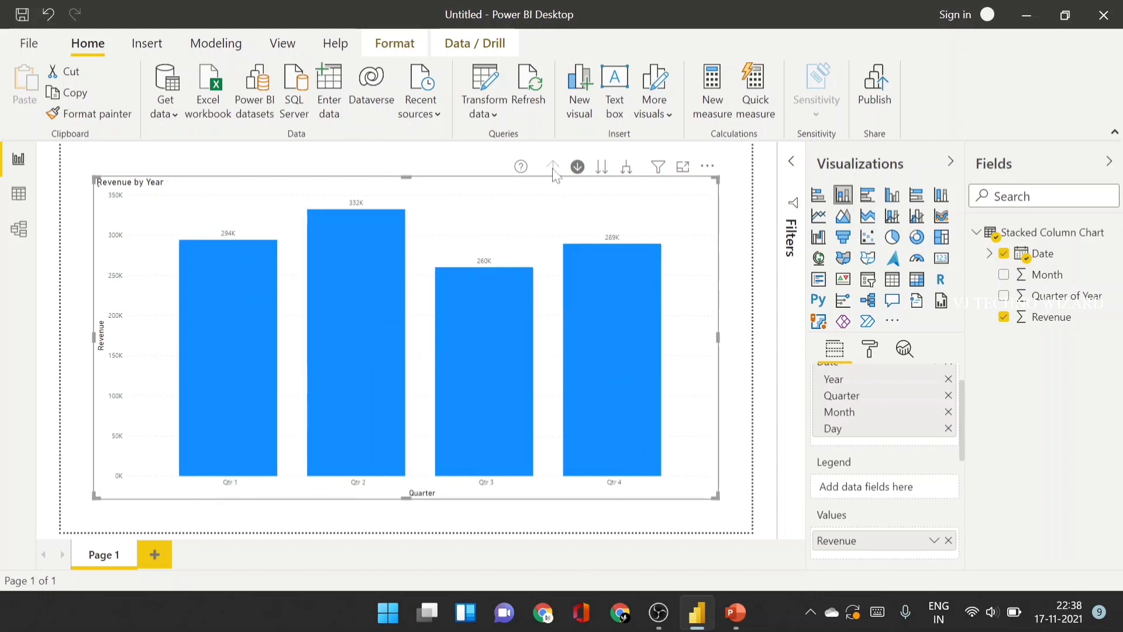
pyautogui.click(552, 168)
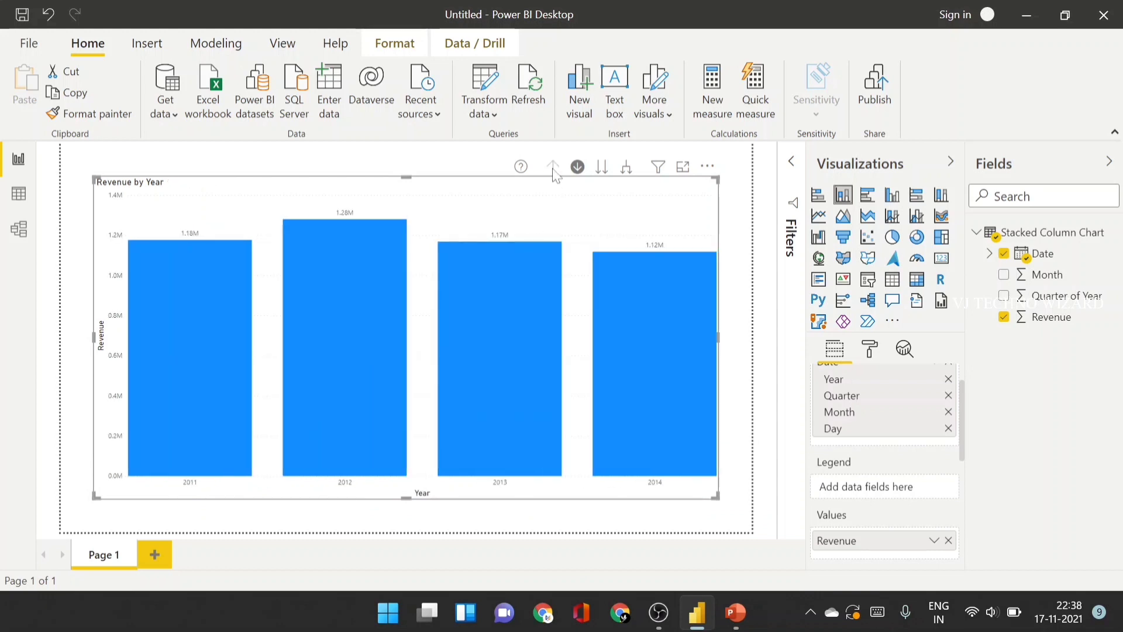
# Step: Drill the chart from years through quarters to months, showing twelve January–December columns
pyautogui.click(602, 167)
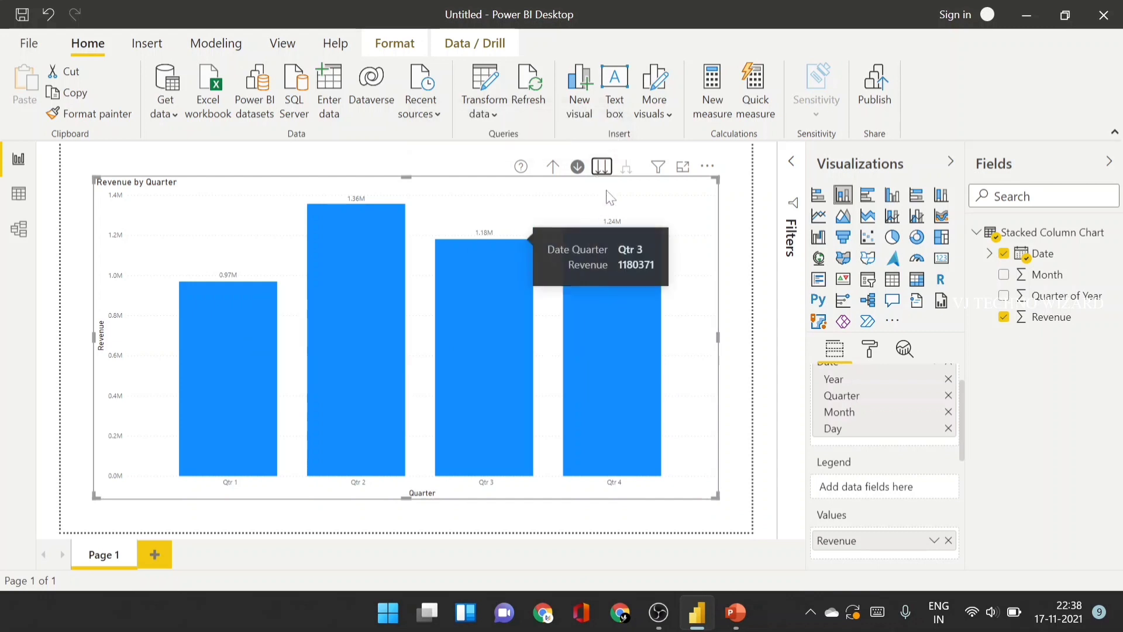
pyautogui.click(603, 168)
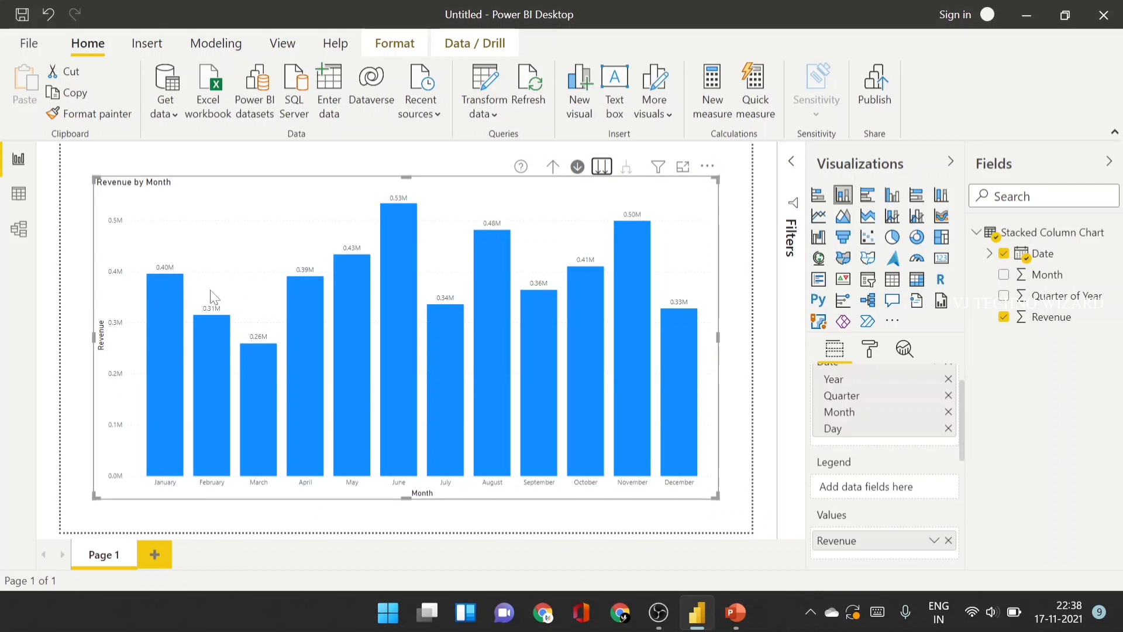
pyautogui.moveTo(158, 314)
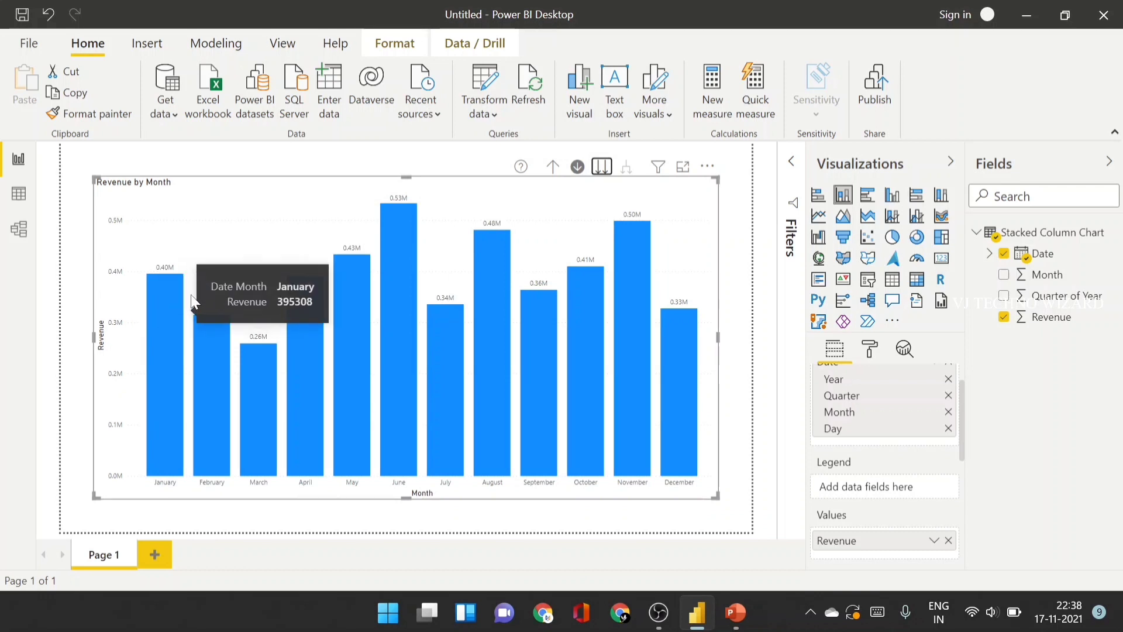
# Step: In Data view, bring up the Date column filter and clear every selected date
pyautogui.click(20, 199)
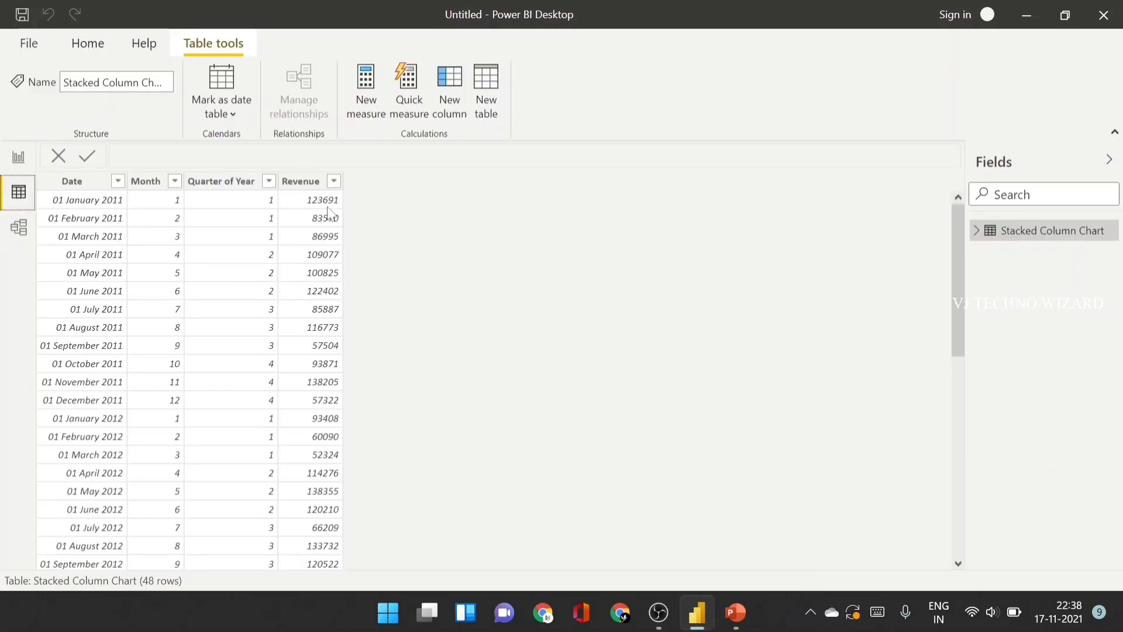
pyautogui.click(118, 182)
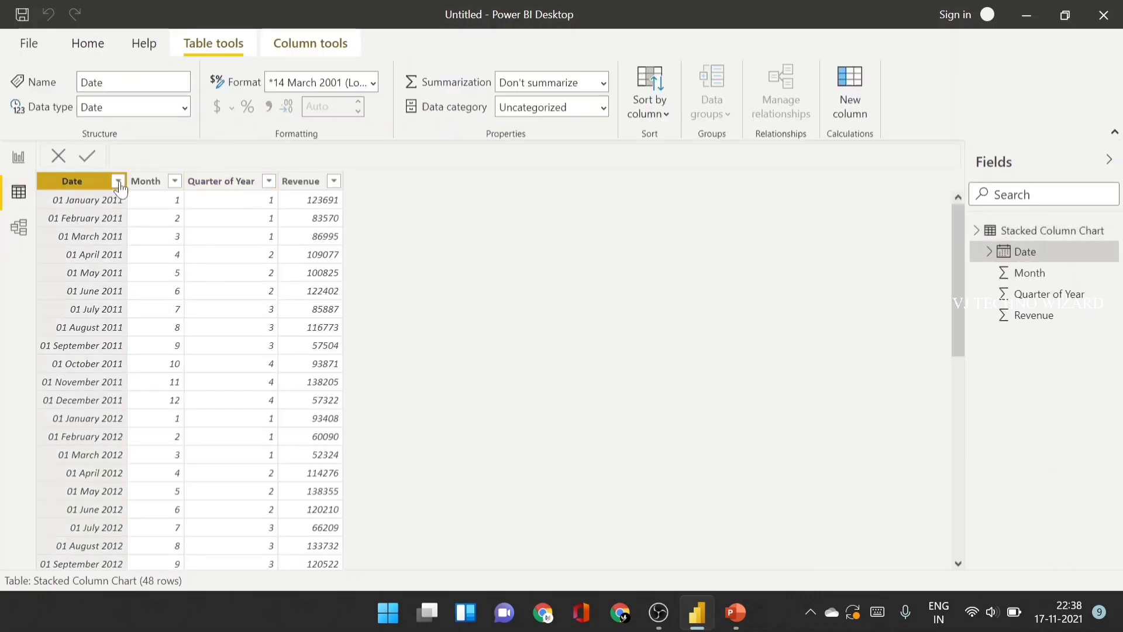
pyautogui.click(187, 186)
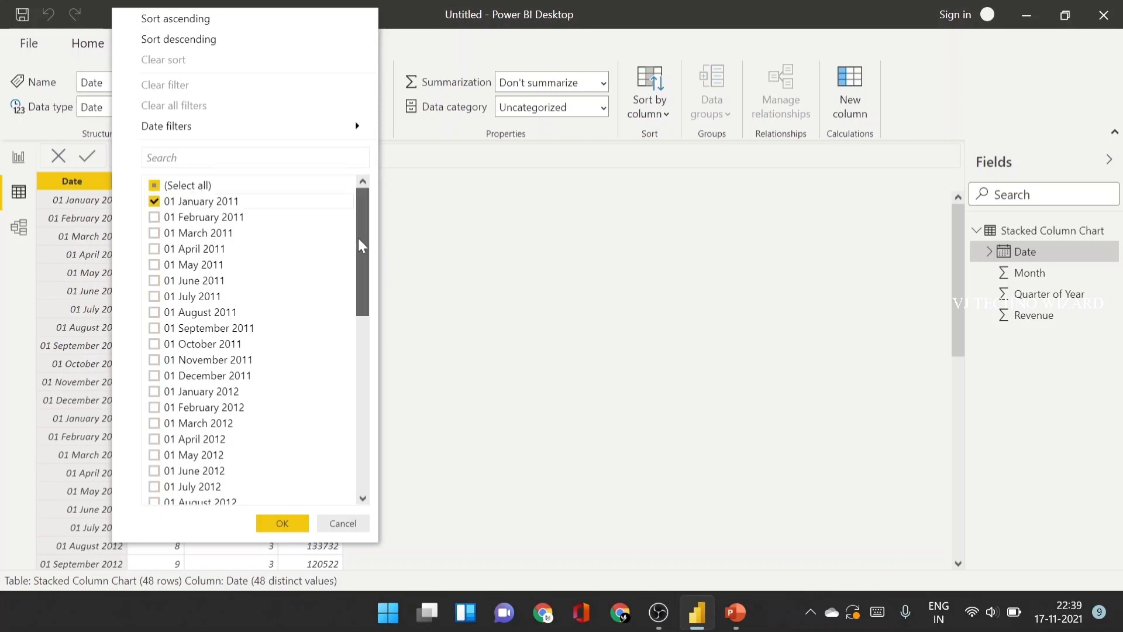
pyautogui.moveTo(362, 251); pyautogui.dragTo(350, 476)
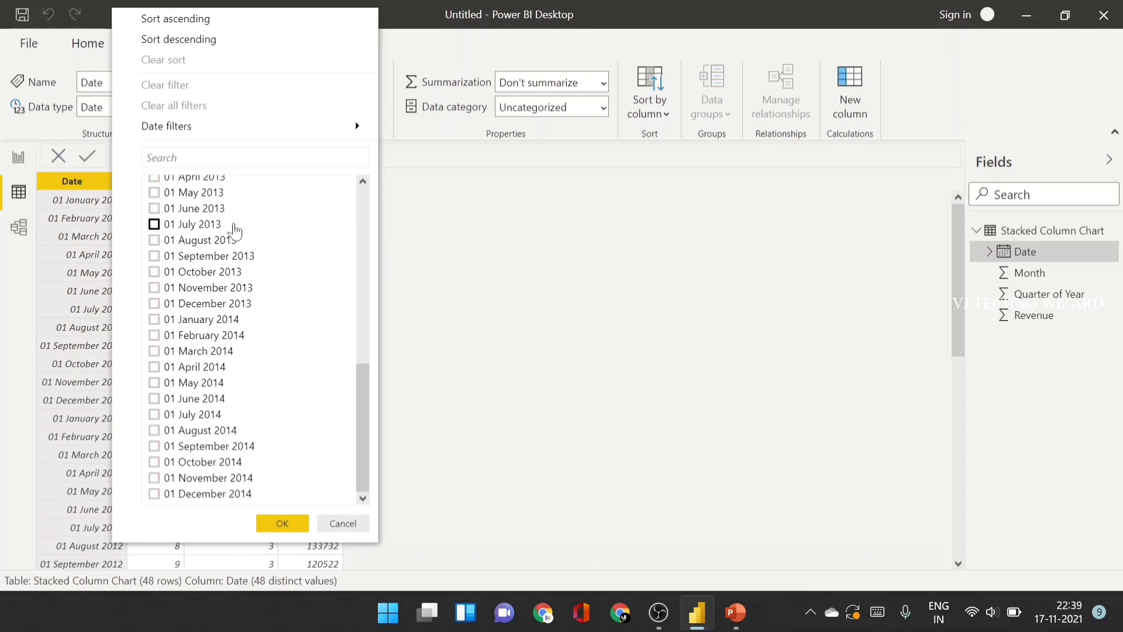
pyautogui.scroll(1, 199, 216)
pyautogui.scroll(3, 196, 222)
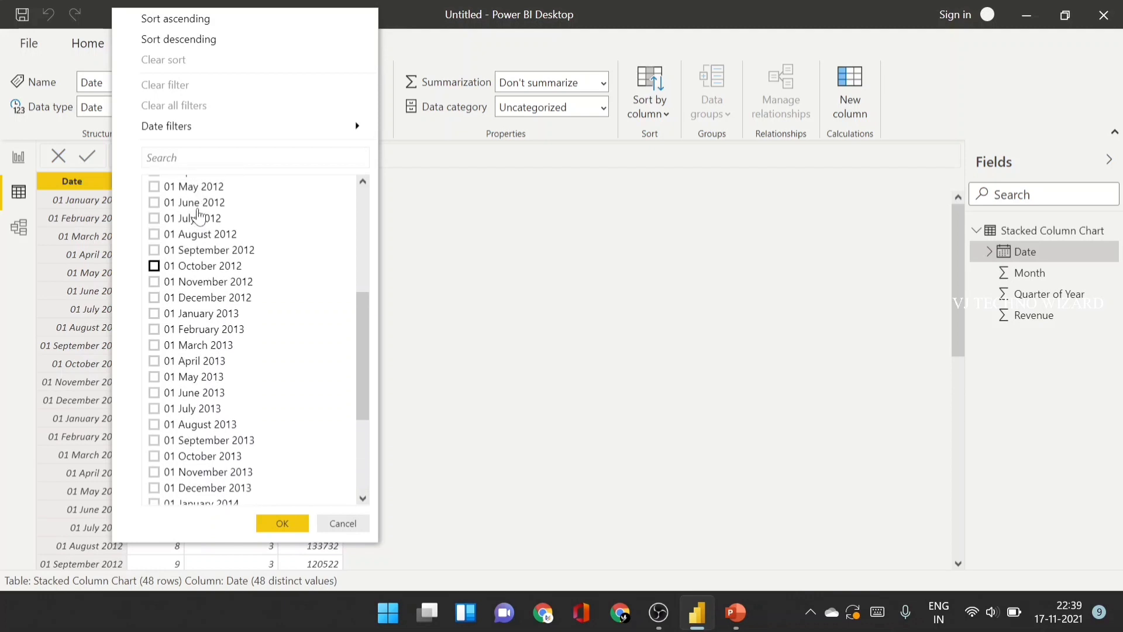
# Step: Tick the 01 January 2013, 2014 and 2012 dates and apply the filter
pyautogui.click(184, 318)
pyautogui.scroll(4, 186, 320)
pyautogui.scroll(-7, 186, 323)
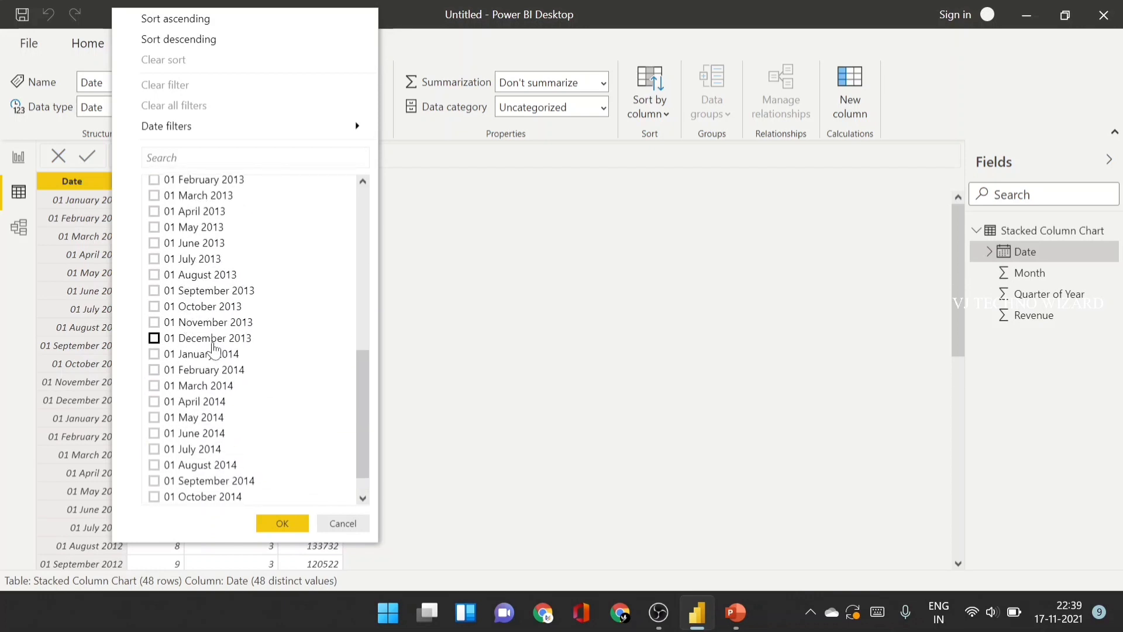
pyautogui.scroll(-1, 214, 349)
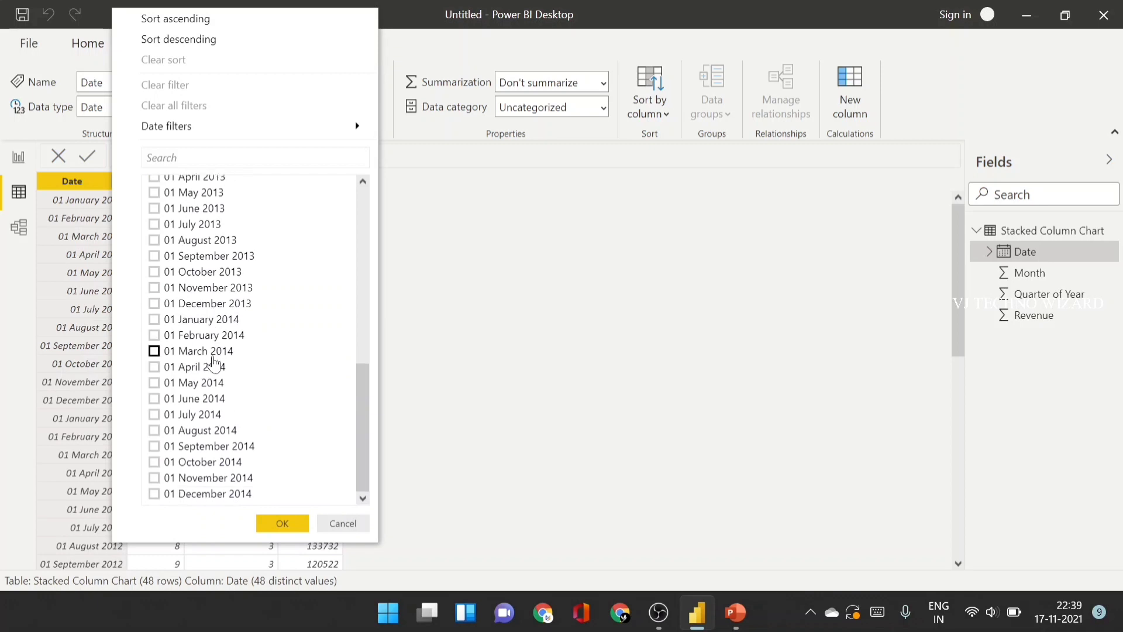
pyautogui.click(196, 321)
pyautogui.scroll(2, 195, 324)
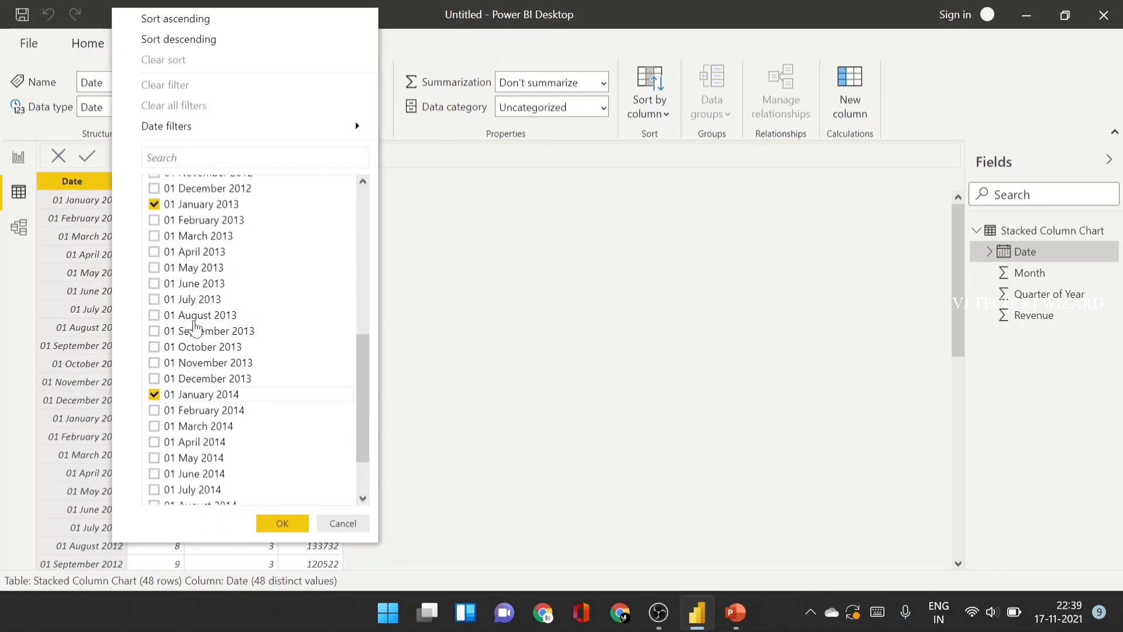
pyautogui.scroll(7, 193, 237)
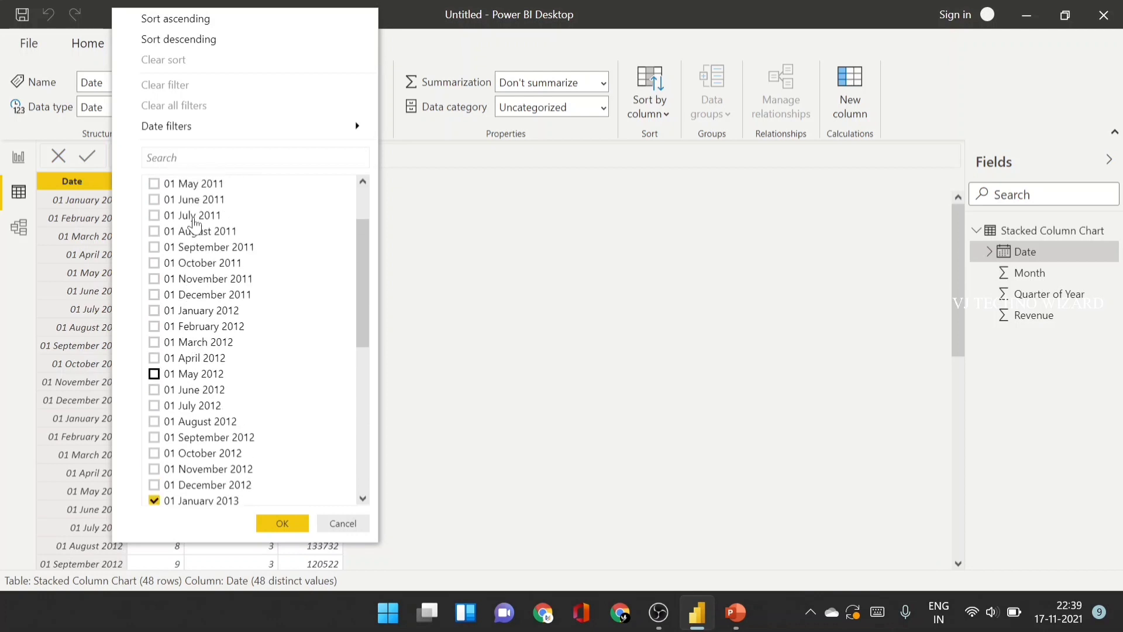
pyautogui.scroll(2, 195, 239)
pyautogui.scroll(-1, 195, 240)
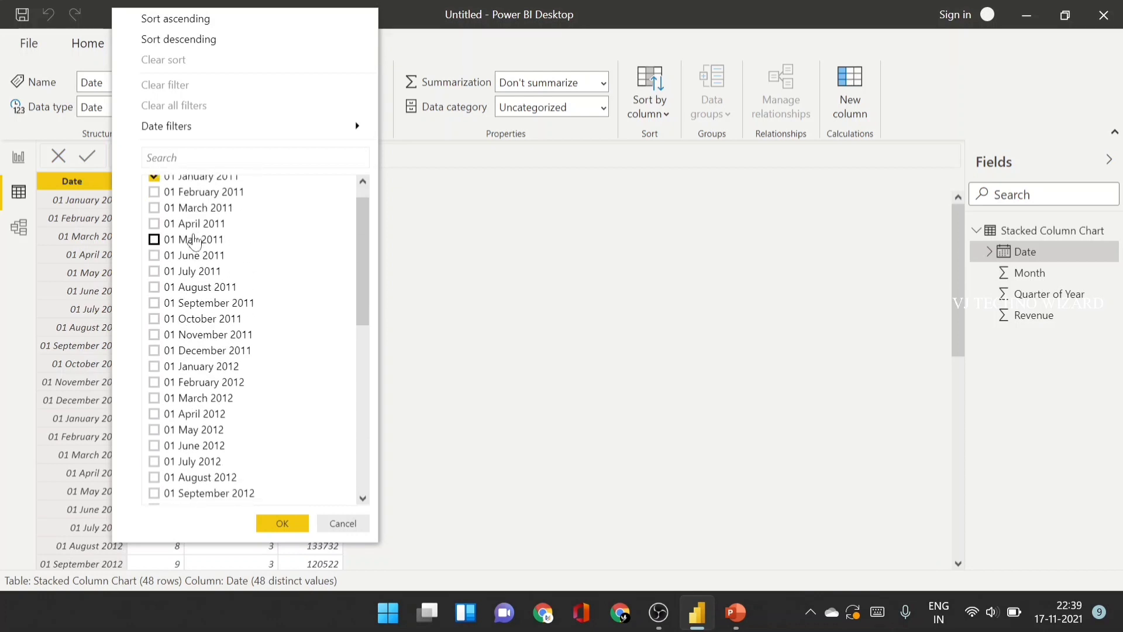
pyautogui.click(154, 366)
pyautogui.click(299, 523)
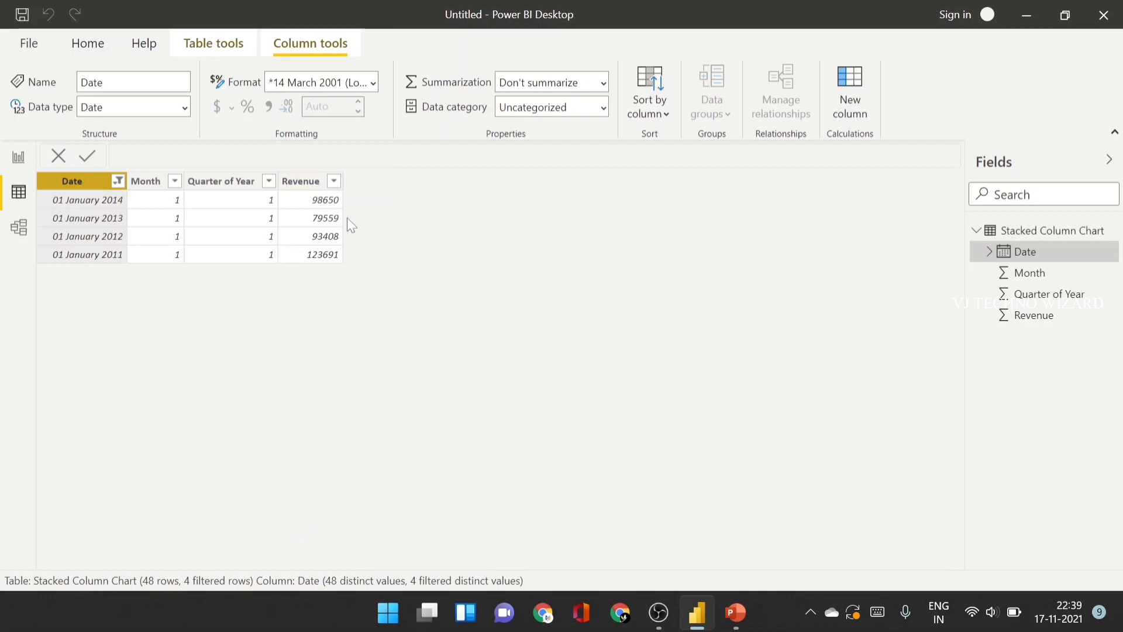
# Step: Back in Report view, drill up to Year, remove Quarter from the Axis, and expand all years into months
pyautogui.click(18, 157)
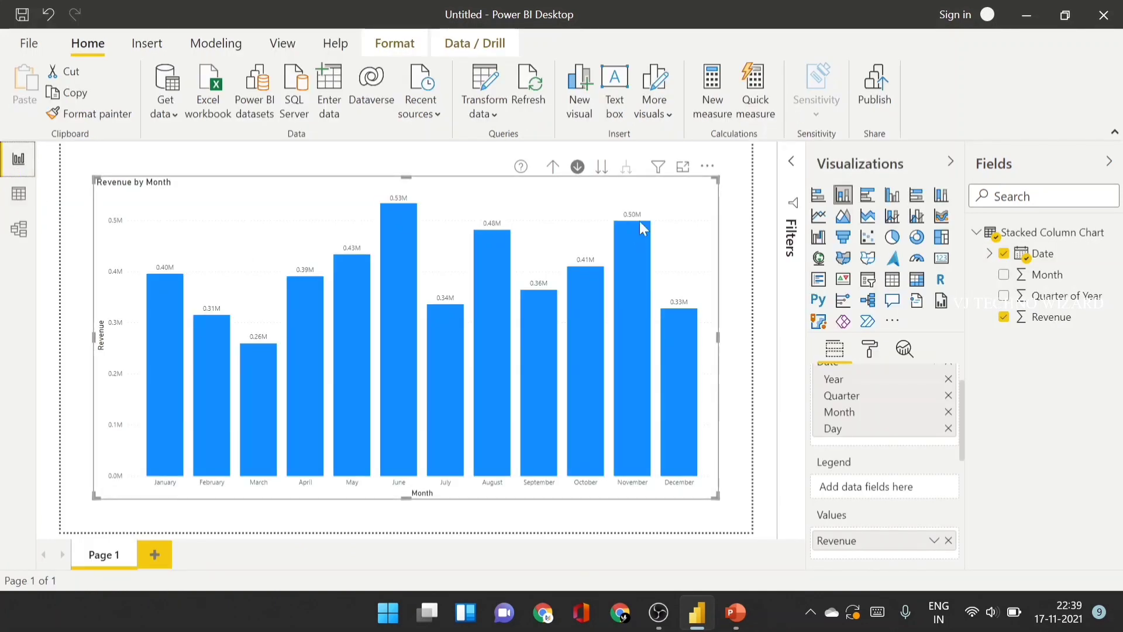
pyautogui.click(553, 167)
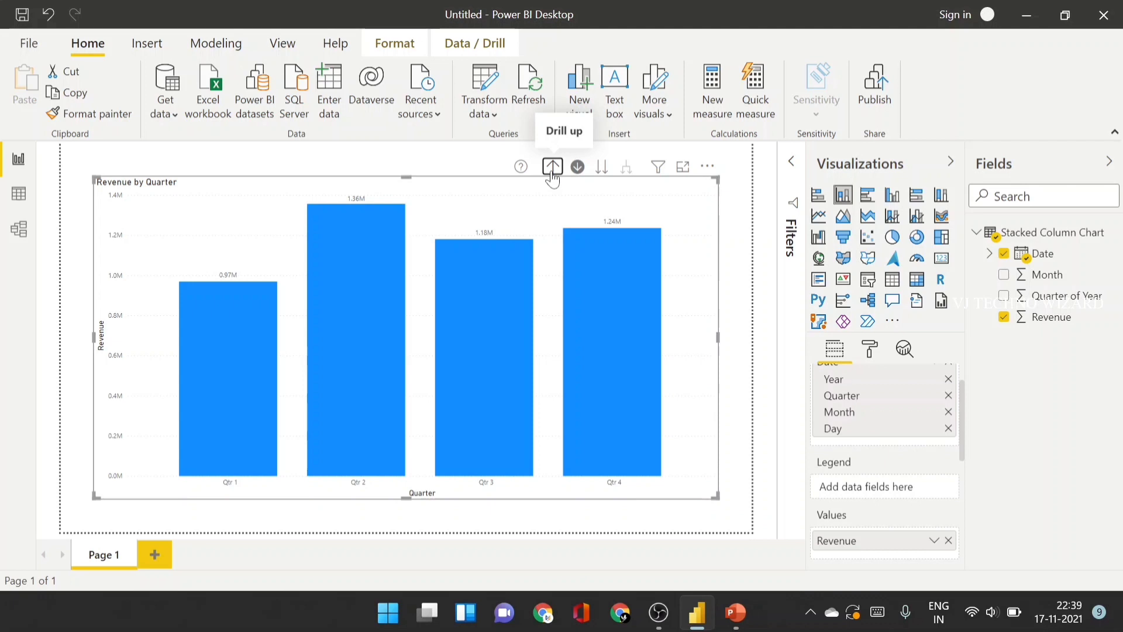
pyautogui.click(552, 170)
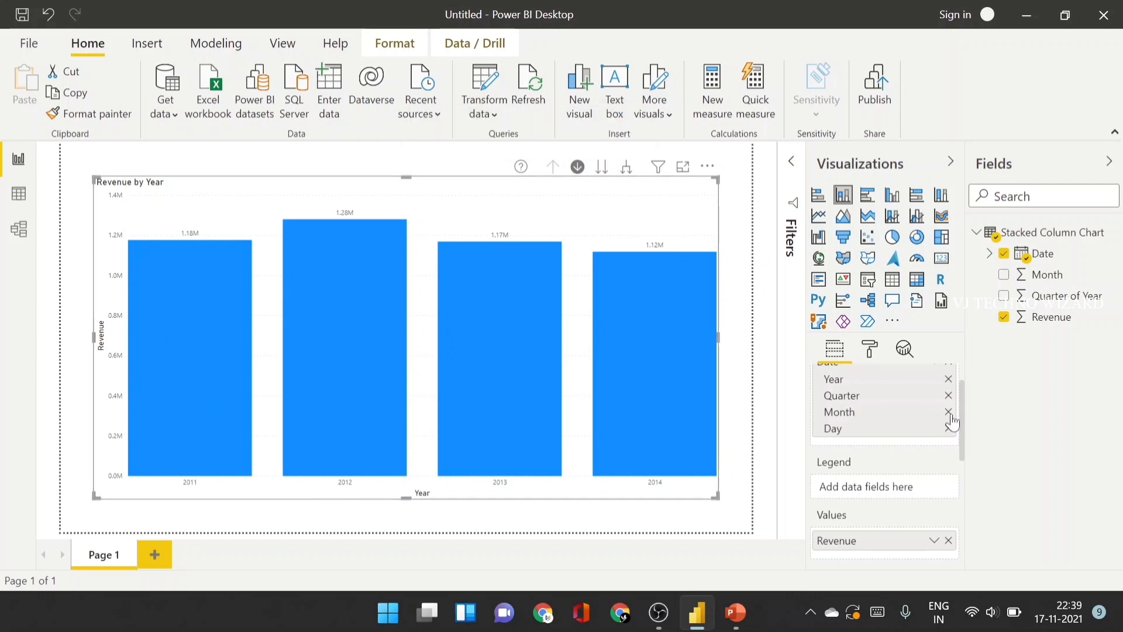
pyautogui.click(949, 397)
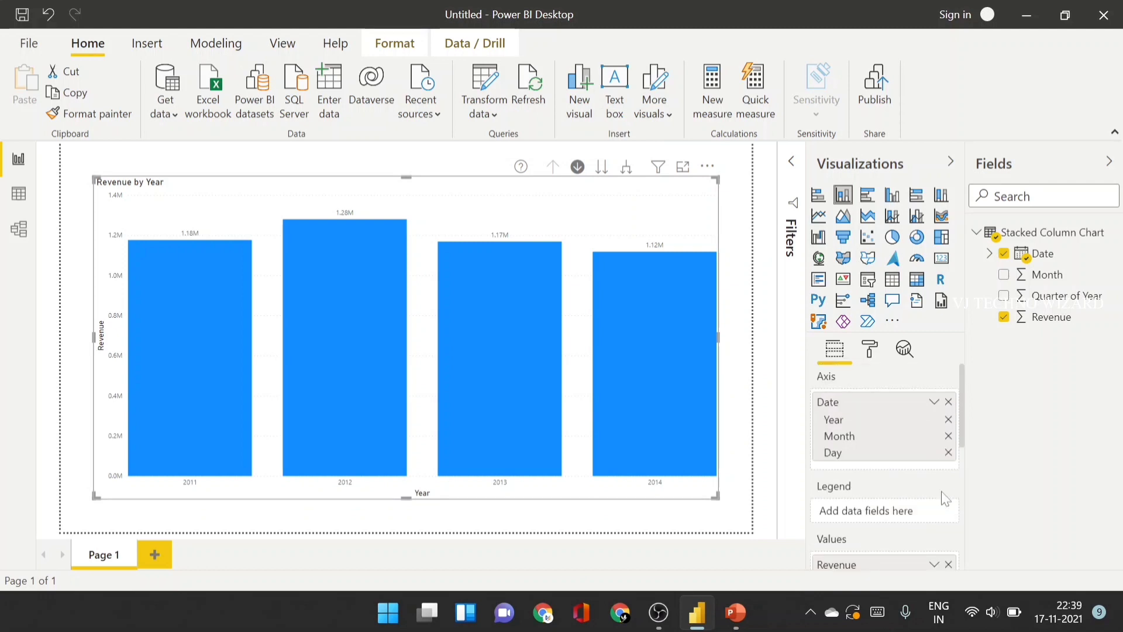
pyautogui.click(626, 168)
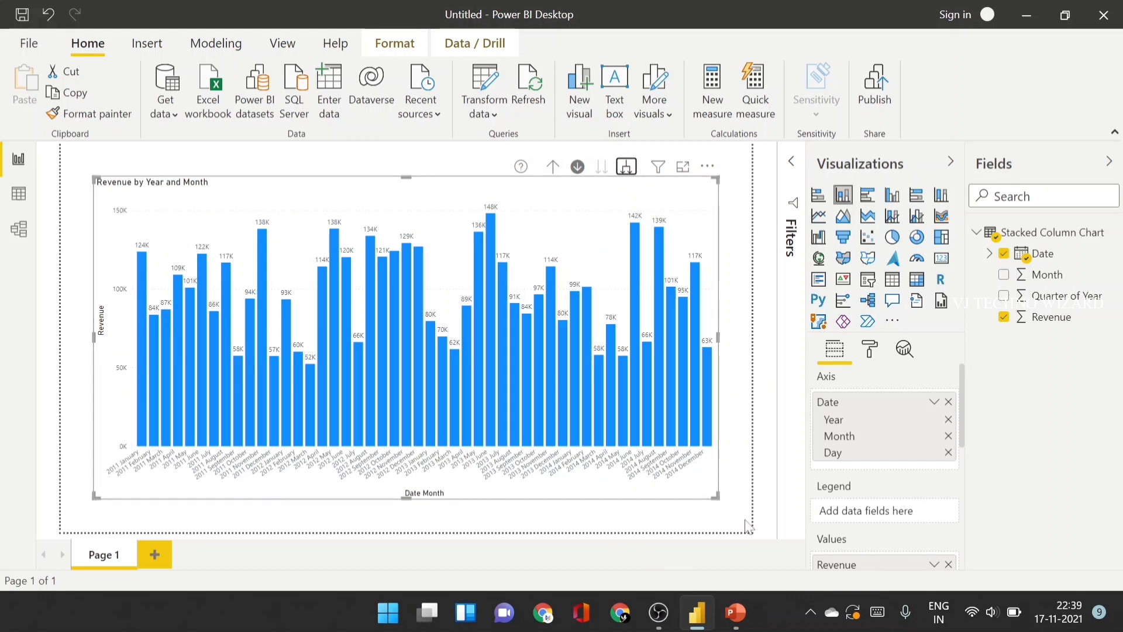
# Step: Drill the chart up from Year–Month back to yearly revenue bars for 2011–2014
pyautogui.scroll(-3, 891, 461)
pyautogui.scroll(3, 891, 461)
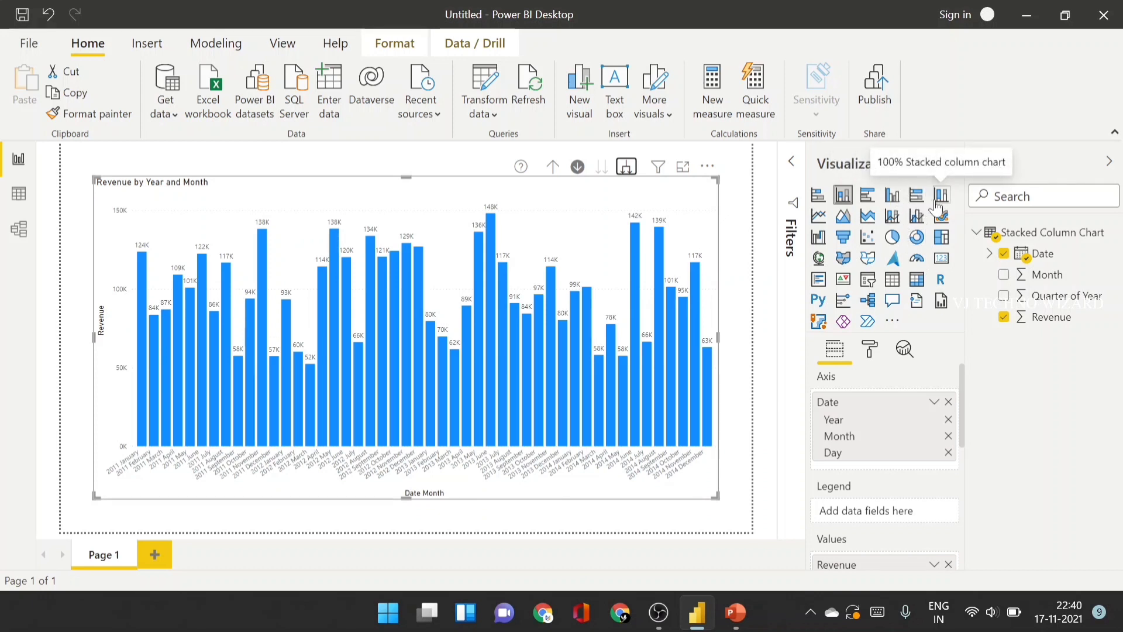
pyautogui.moveTo(402, 428)
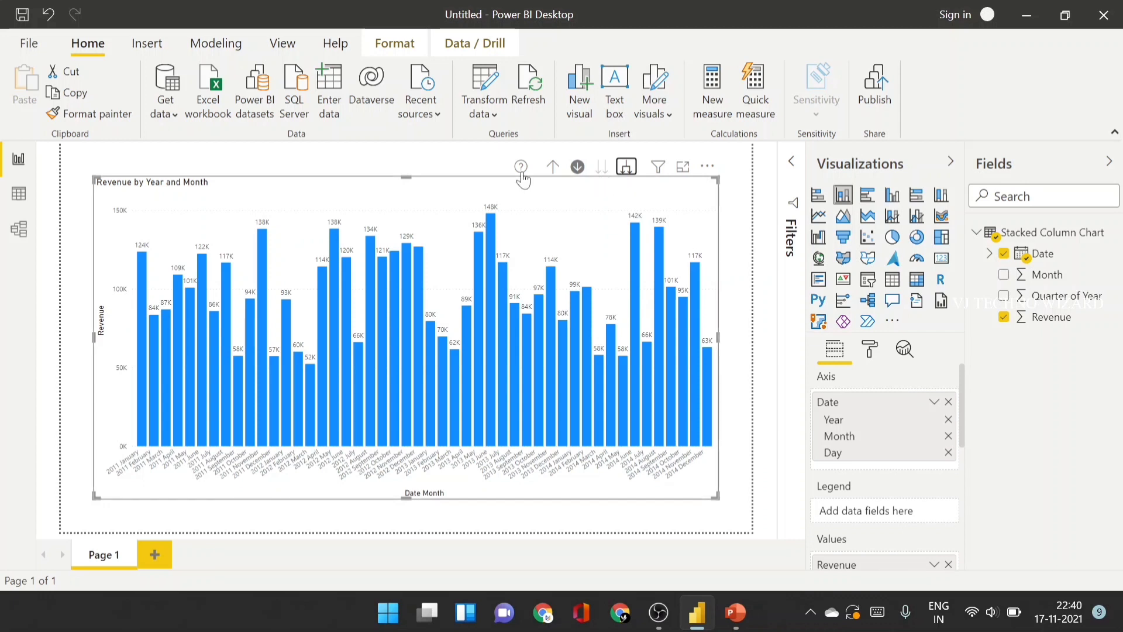
pyautogui.click(559, 173)
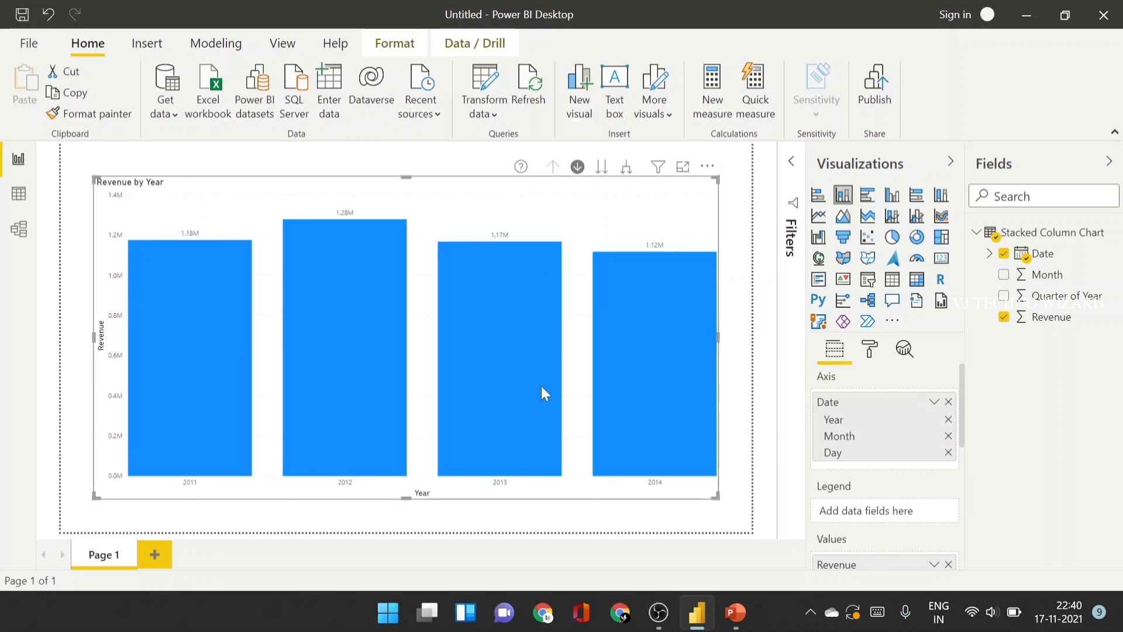
pyautogui.moveTo(539, 394)
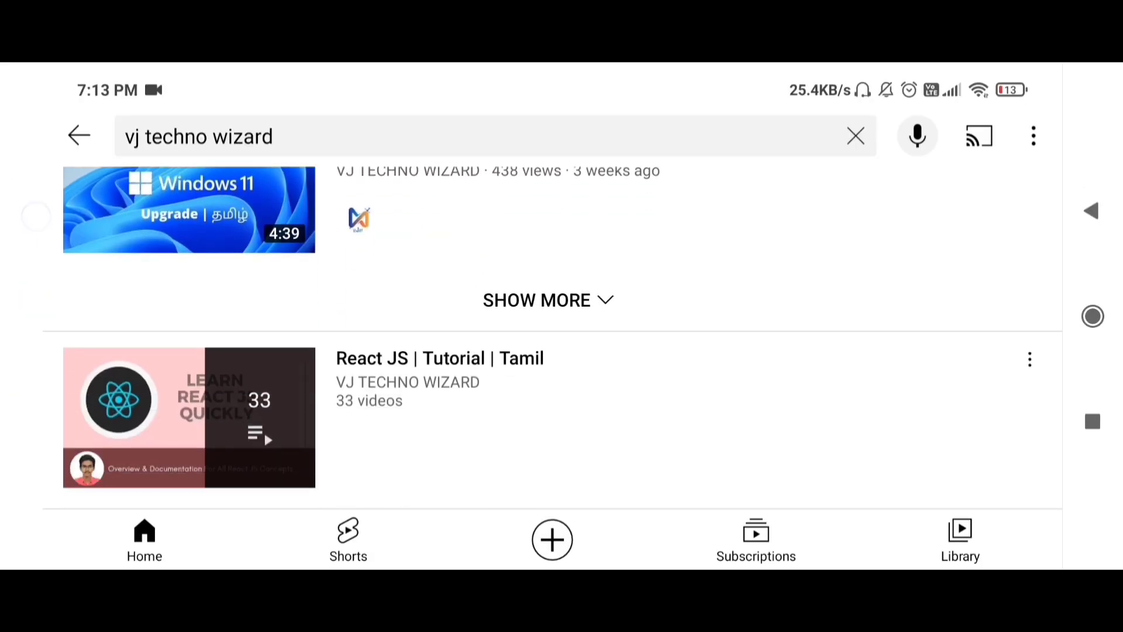
# Step: Scroll through the YouTube search results and chapter rows
pyautogui.scroll(-3, 35, 217)
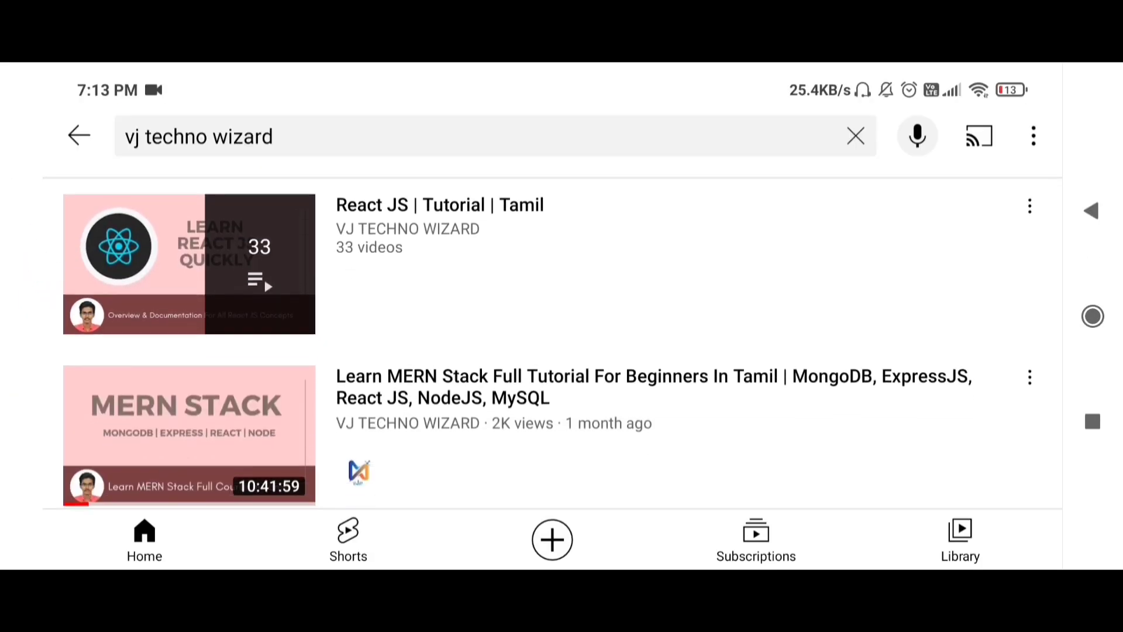
pyautogui.scroll(-2, 797, 318)
pyautogui.scroll(-2, 75, 315)
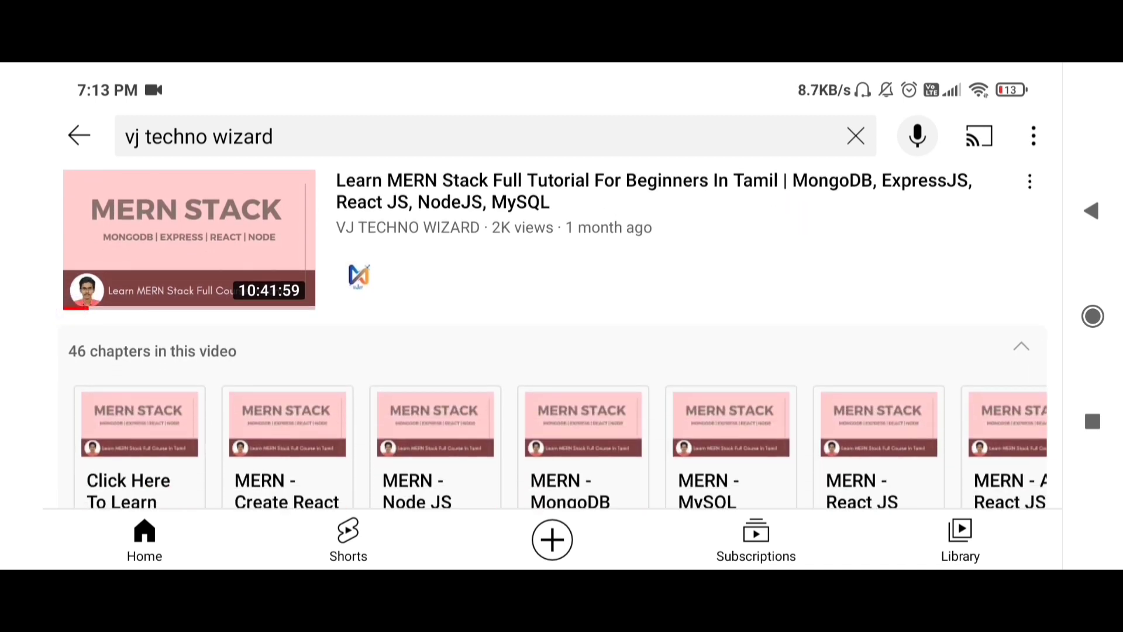
pyautogui.moveTo(790, 355); pyautogui.dragTo(785, 403)
pyautogui.moveTo(152, 491); pyautogui.dragTo(55, 164)
pyautogui.moveTo(41, 298); pyautogui.dragTo(41, 220)
pyautogui.moveTo(29, 357); pyautogui.dragTo(27, 216)
pyautogui.moveTo(67, 395); pyautogui.dragTo(101, 301)
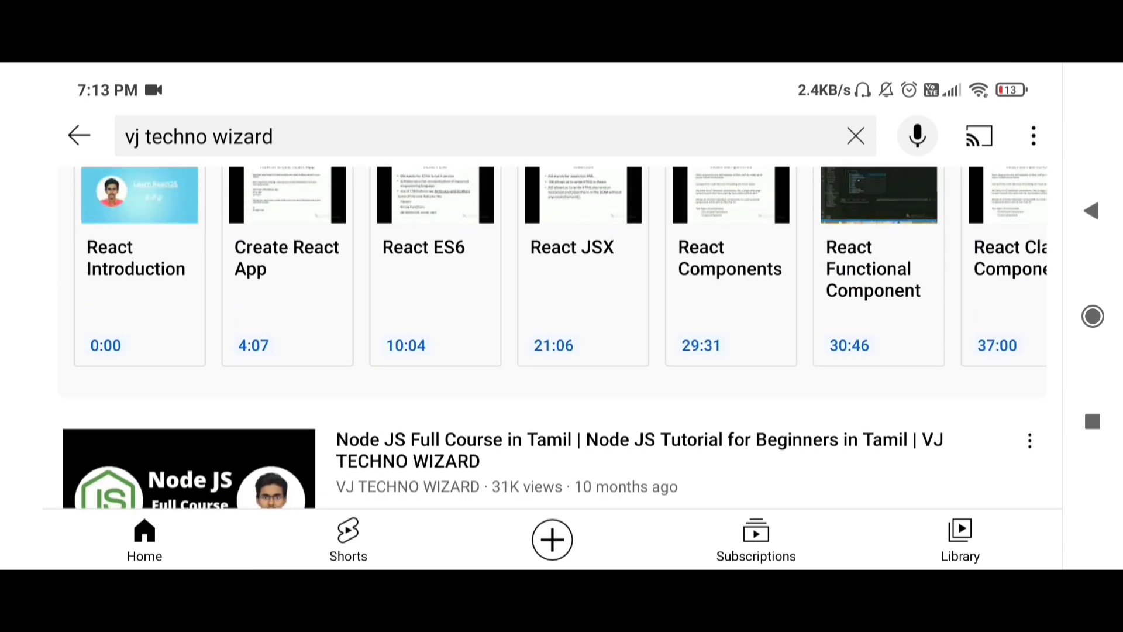
pyautogui.scroll(5, 552, 334)
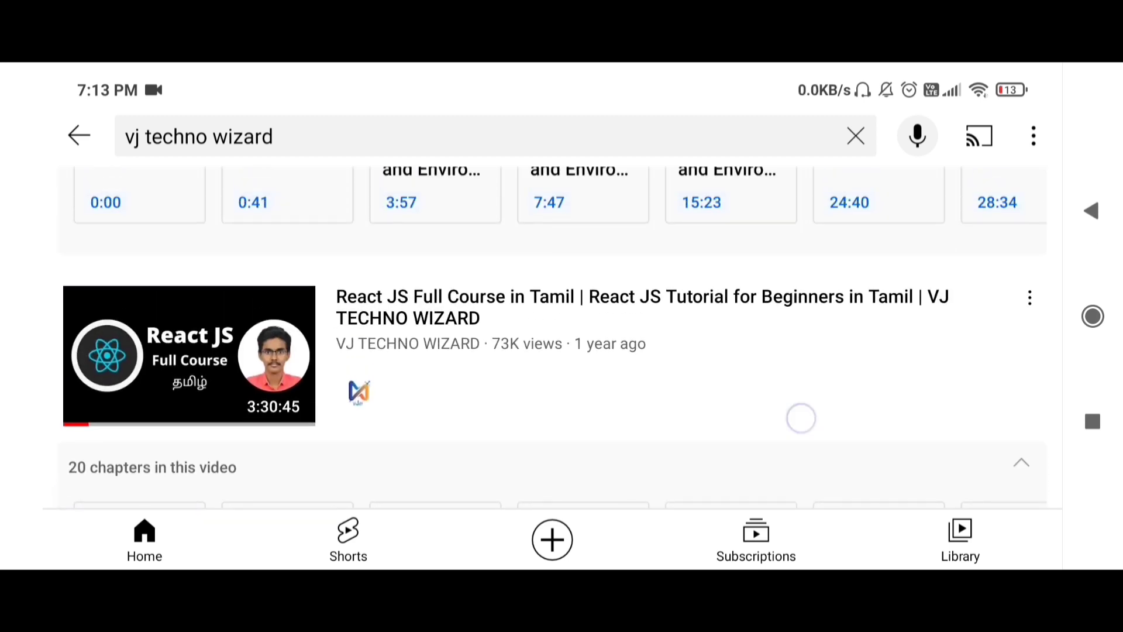
pyautogui.scroll(4, 807, 429)
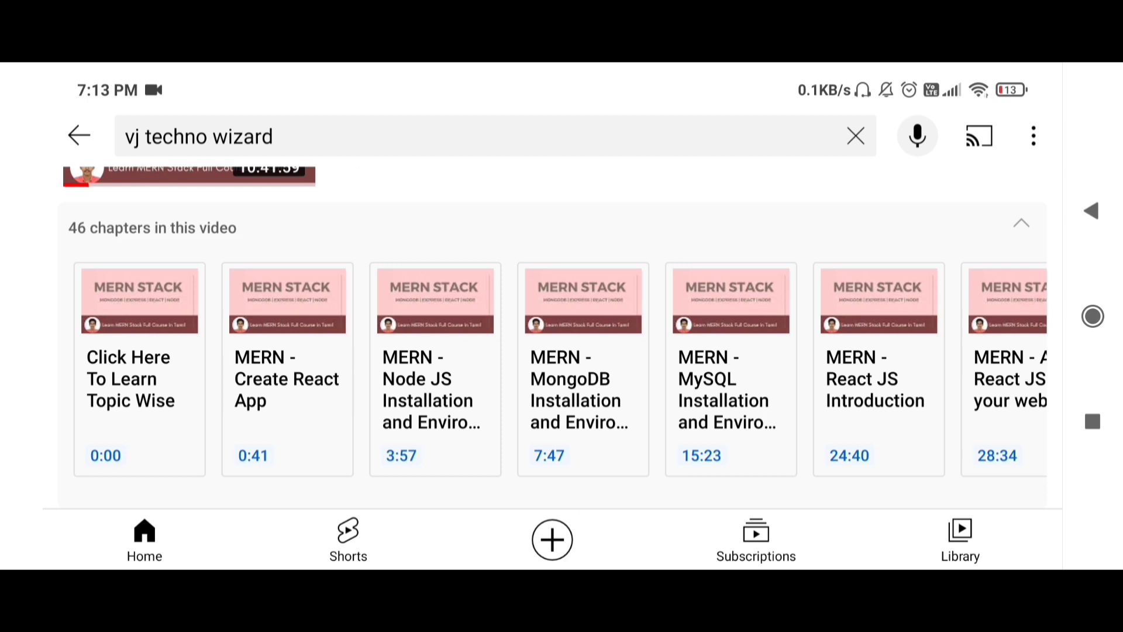
# Step: Open the Learn MERN Stack Full Tutorial video and bring up its Description panel
pyautogui.moveTo(787, 376); pyautogui.dragTo(787, 345)
pyautogui.moveTo(244, 334); pyautogui.dragTo(52, 348)
pyautogui.moveTo(584, 345); pyautogui.dragTo(121, 343)
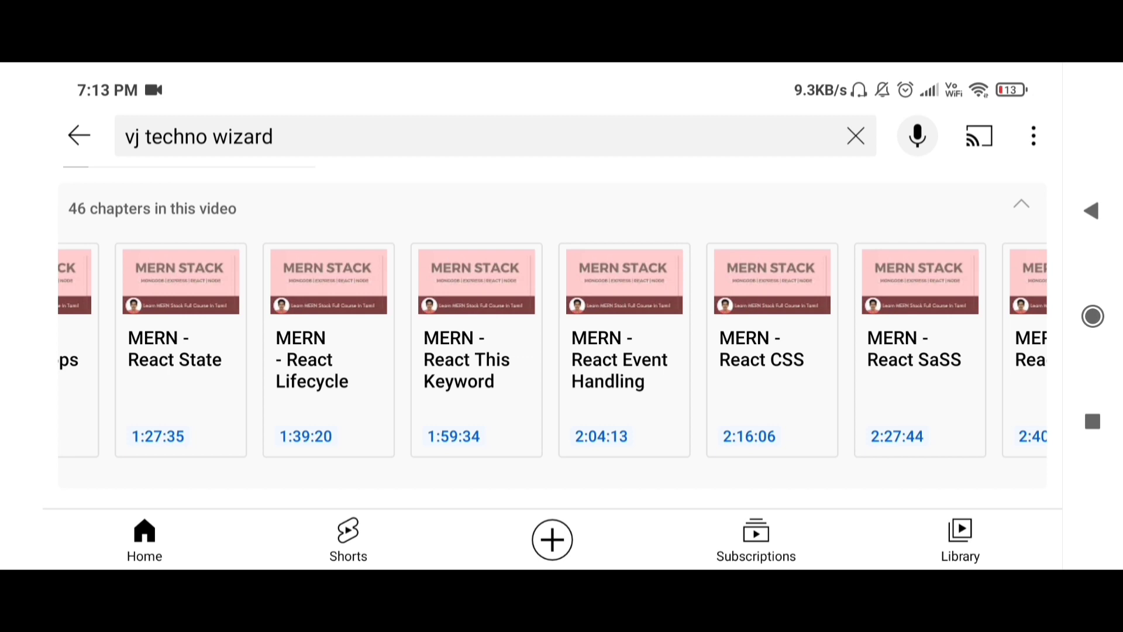
pyautogui.scroll(-10, 552, 345)
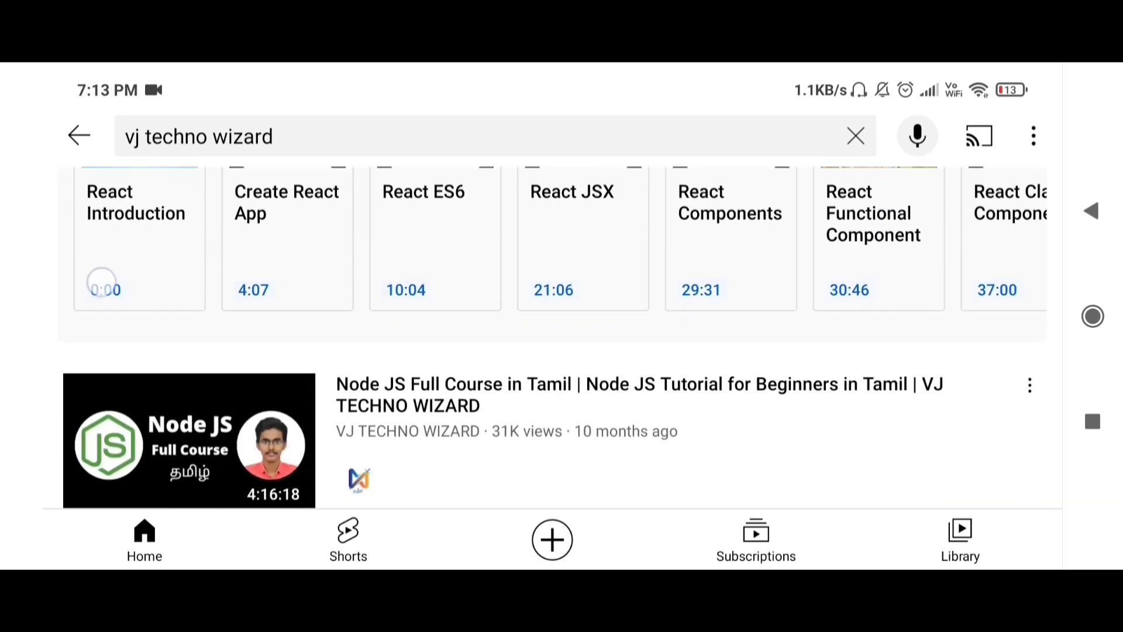
pyautogui.scroll(-5, 552, 351)
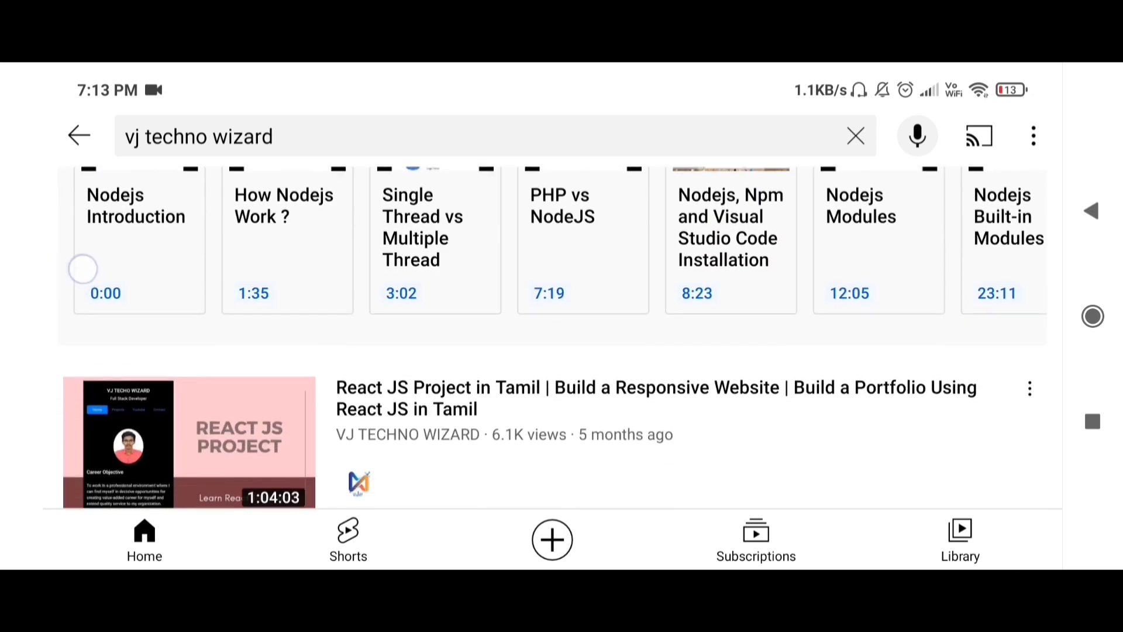
pyautogui.scroll(10, 552, 337)
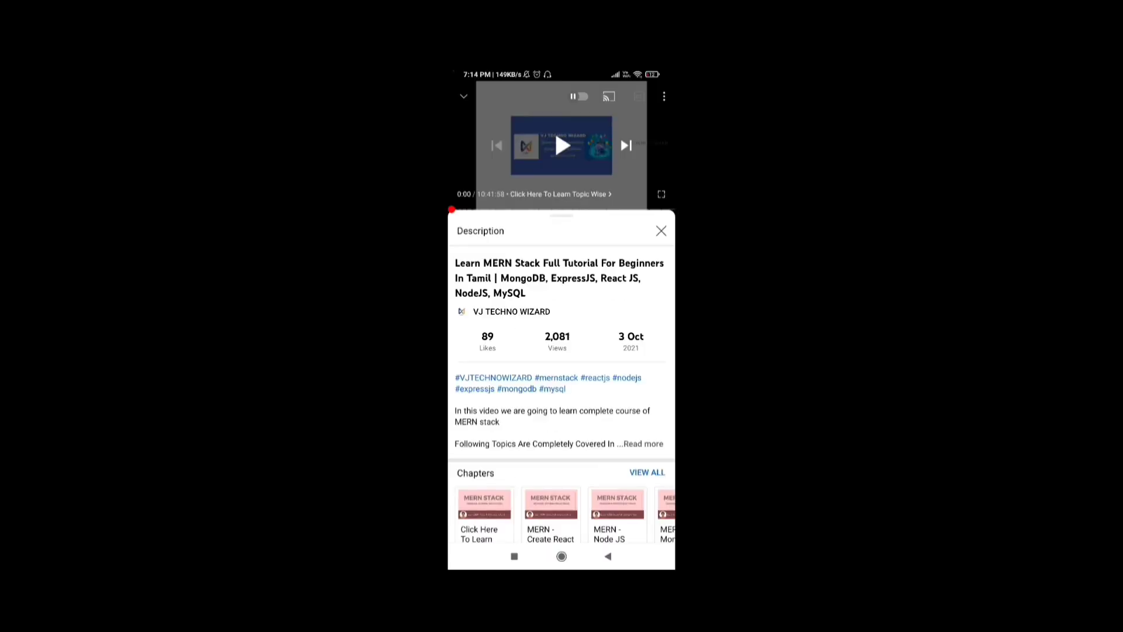
pyautogui.scroll(-2, 562, 401)
# Step: Expand the MERN video's description with Read more and scroll through its timestamps and links
pyautogui.click(644, 403)
pyautogui.scroll(-4, 571, 470)
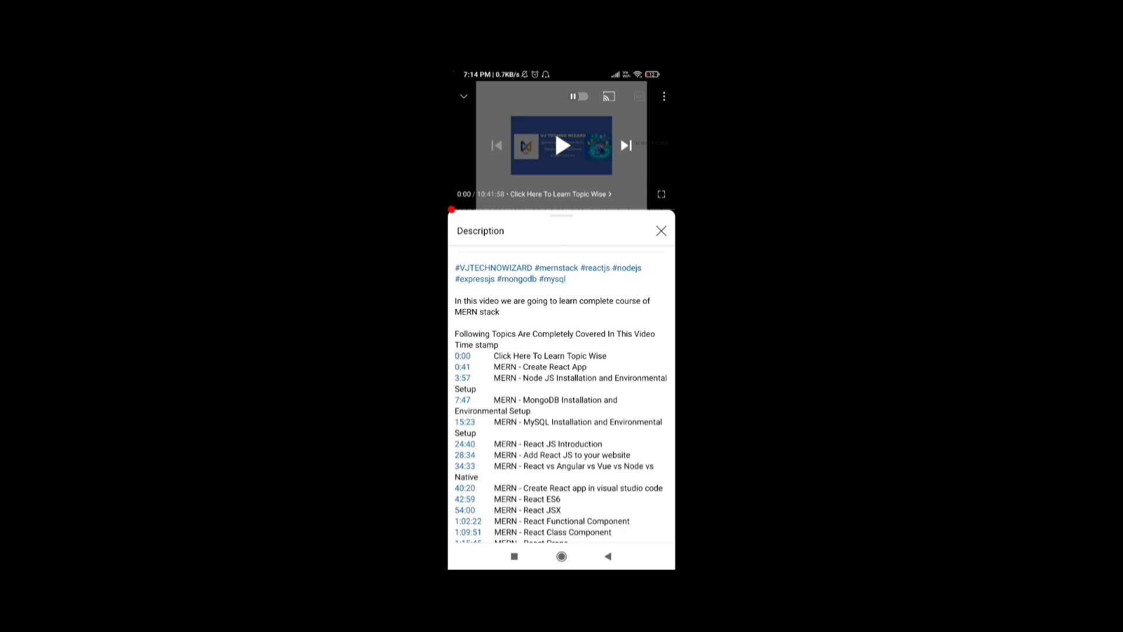
pyautogui.scroll(-5, 562, 395)
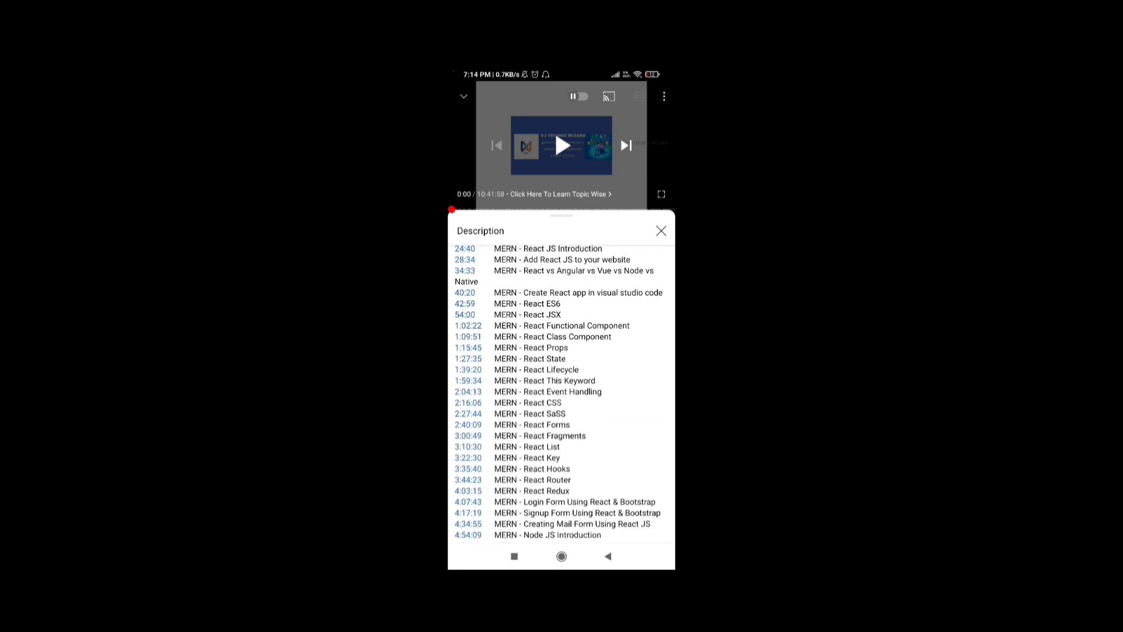
pyautogui.scroll(-10, 562, 394)
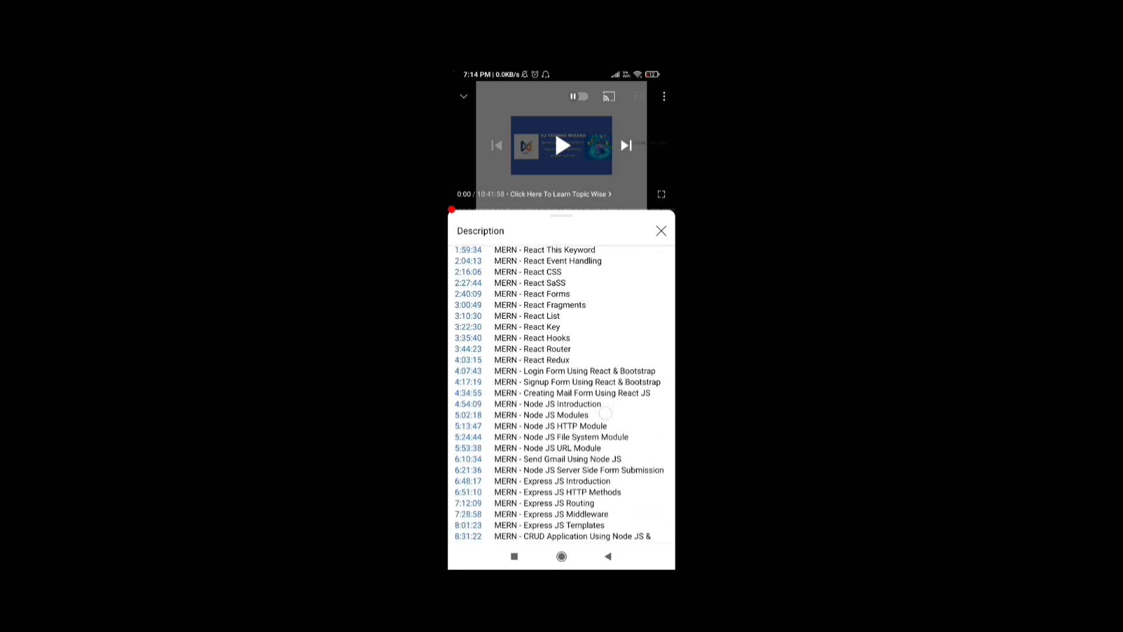
pyautogui.scroll(15, 562, 395)
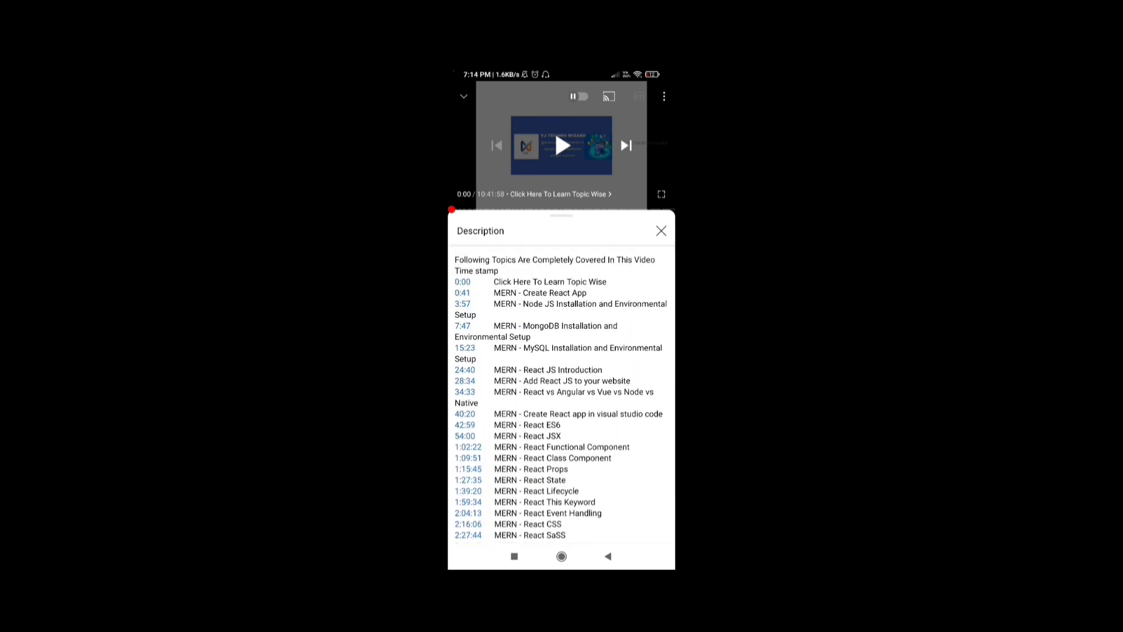
pyautogui.scroll(-15, 561, 395)
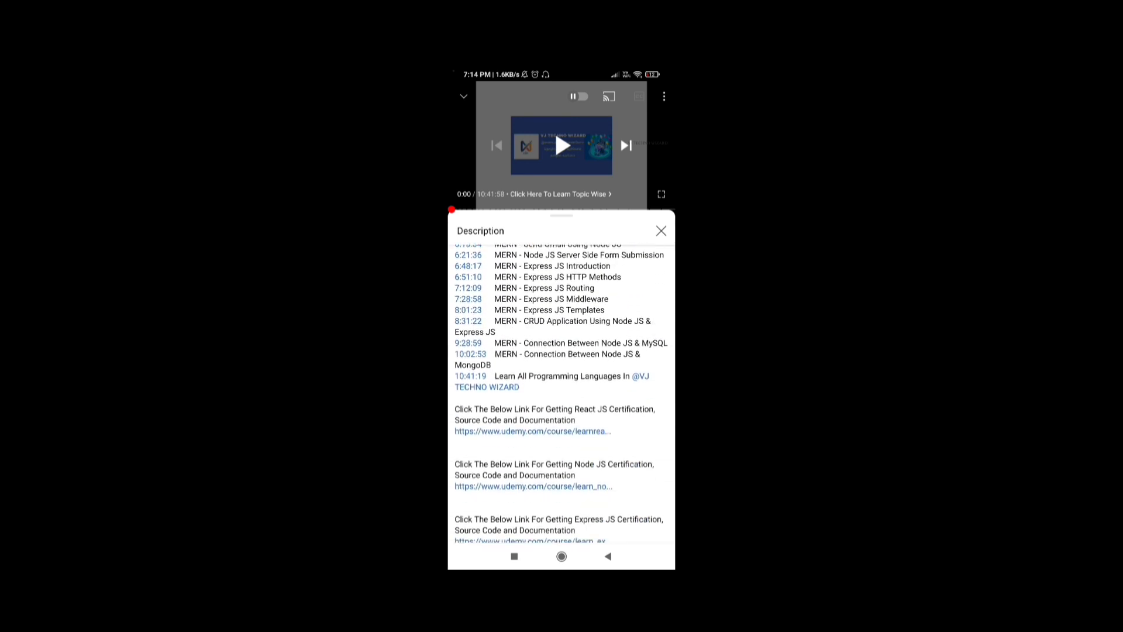
pyautogui.scroll(-3, 561, 395)
pyautogui.scroll(20, 561, 395)
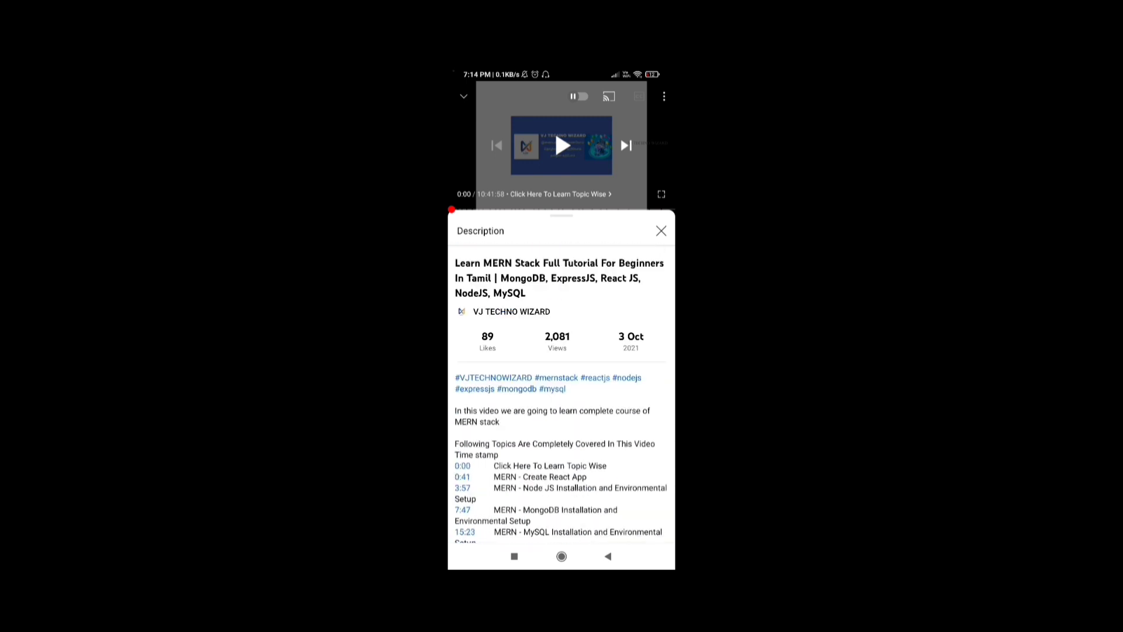